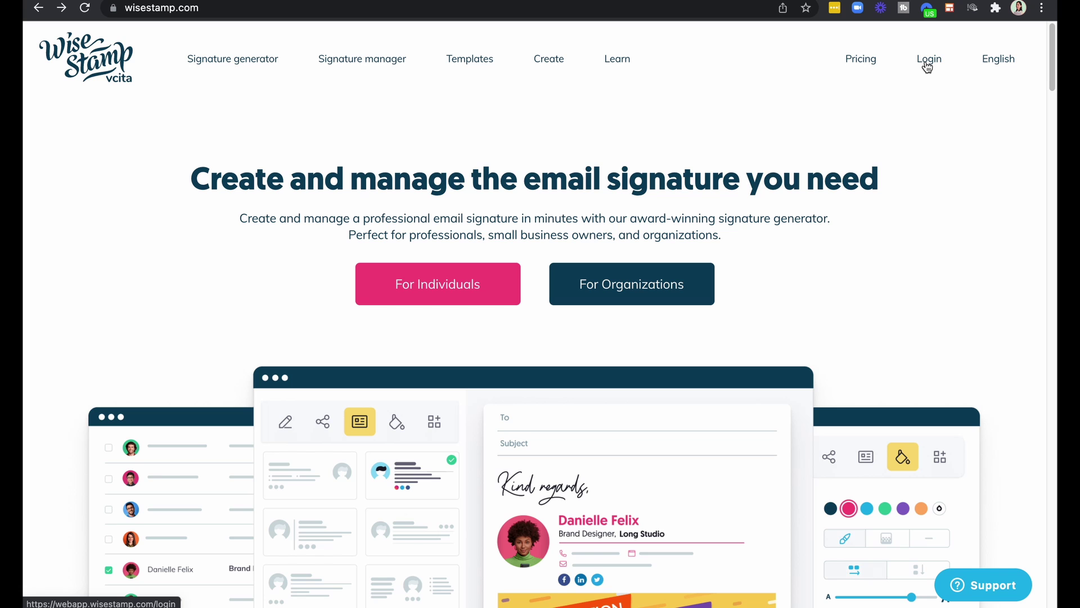
Sign up for a new WiseStamp account from the Login page.
left_click(929, 60)
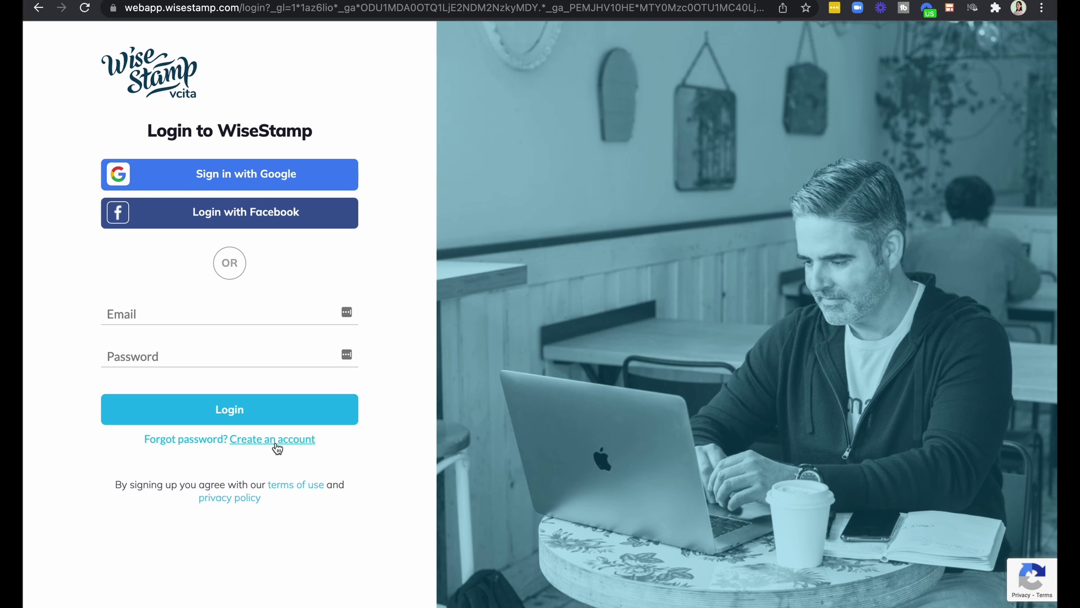
left_click(276, 446)
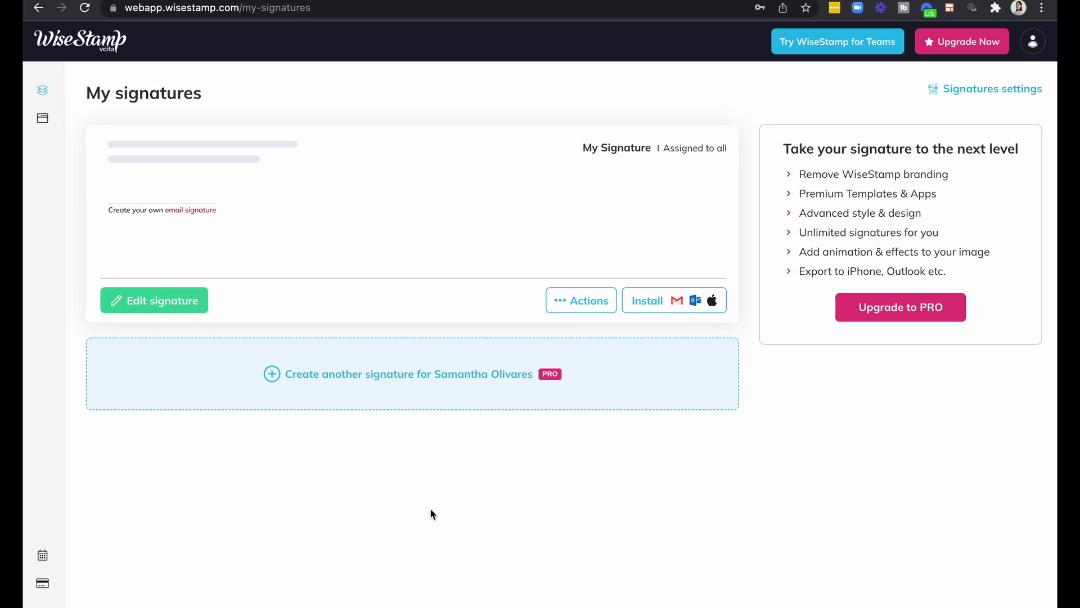
Open the Signature Editor from the left sidebar.
mouse_move(40, 135)
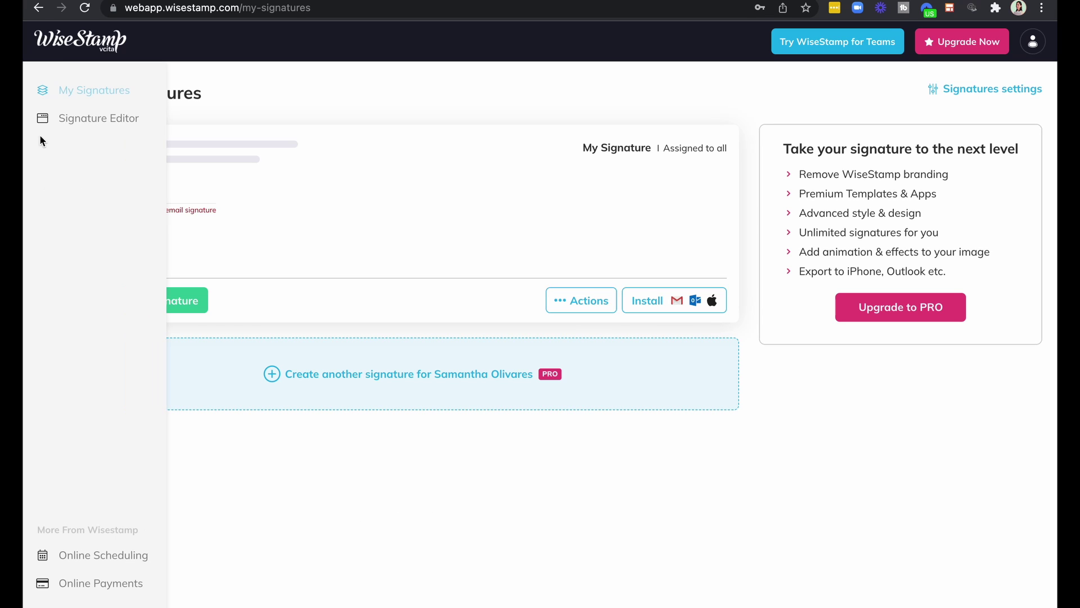
left_click(98, 125)
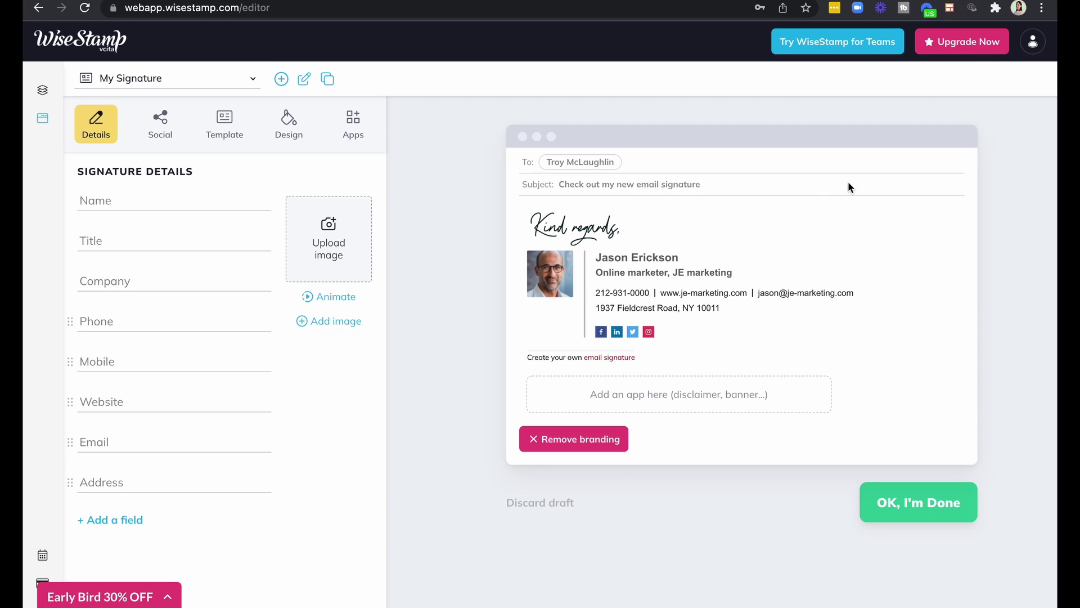
left_click(967, 50)
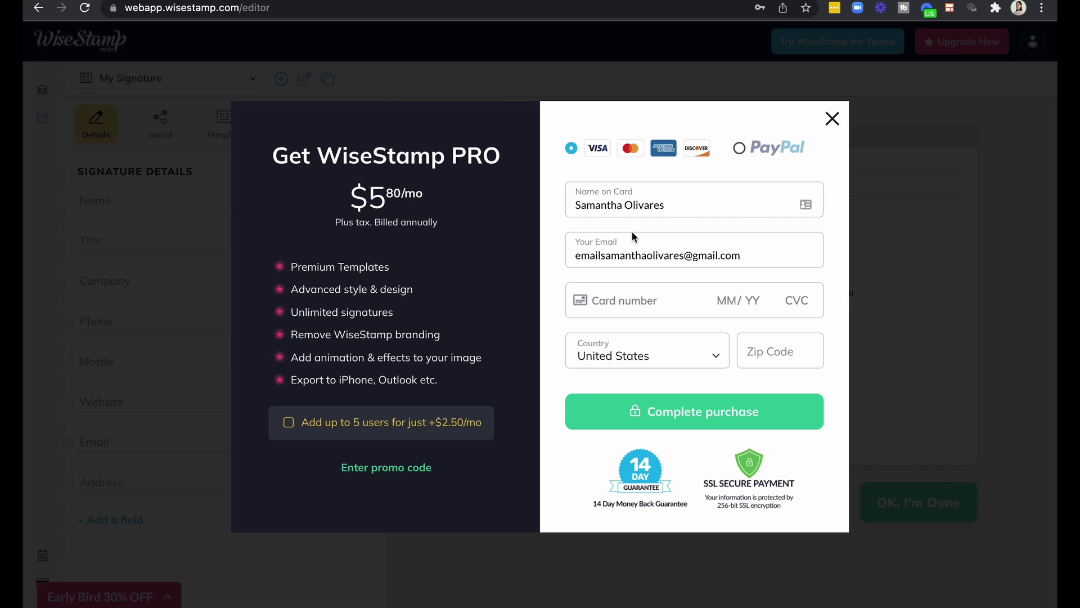
left_click(831, 118)
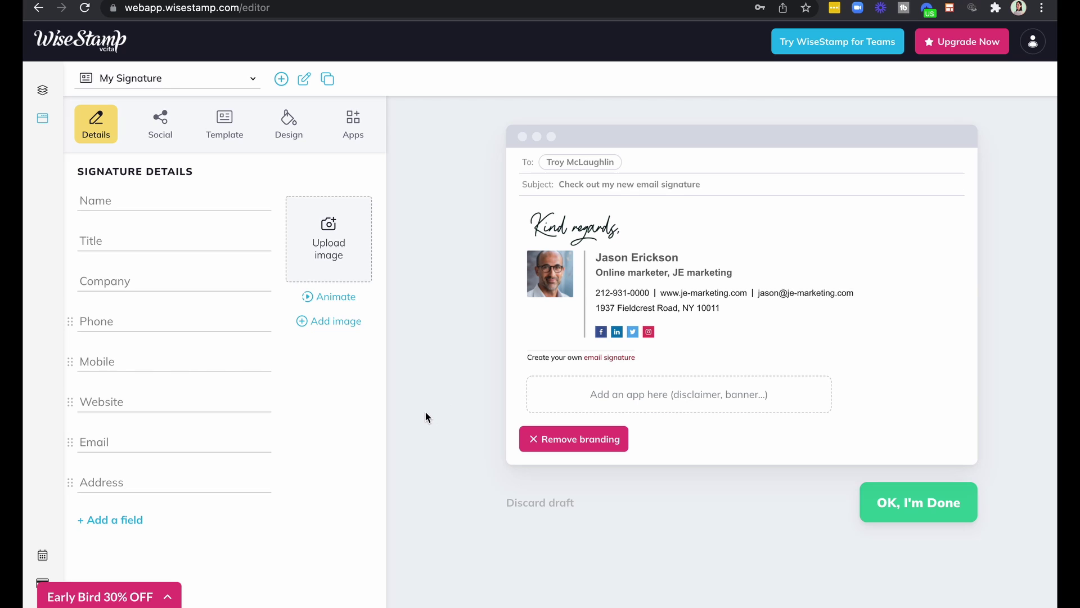
Enter the signer's full name, title Podcast Manager and company S&E Podcast Managenemt.
left_click(204, 203)
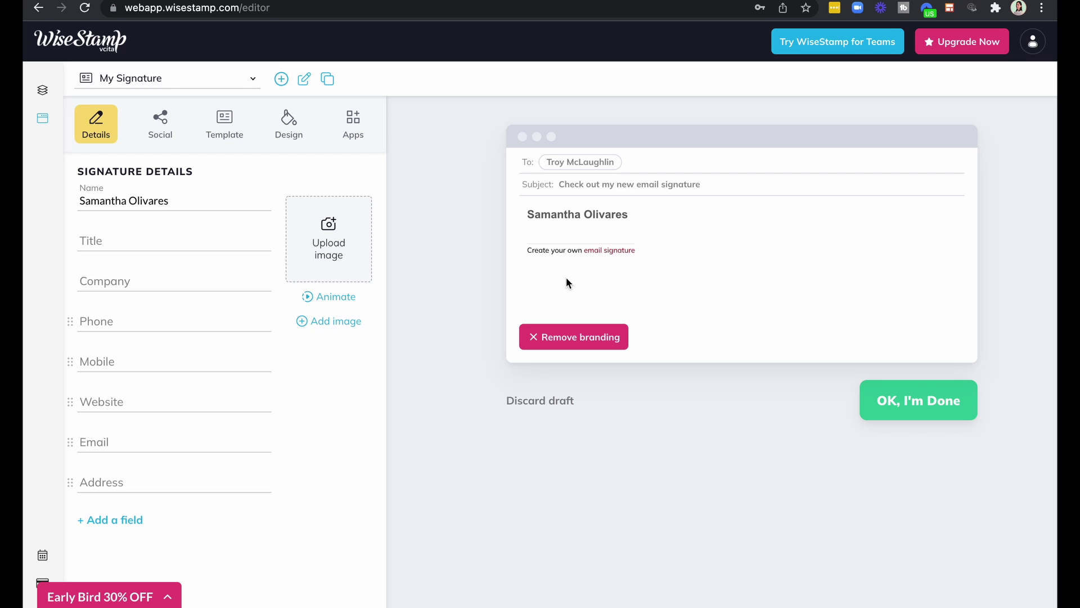
left_click(225, 241)
type("Podcast Manager")
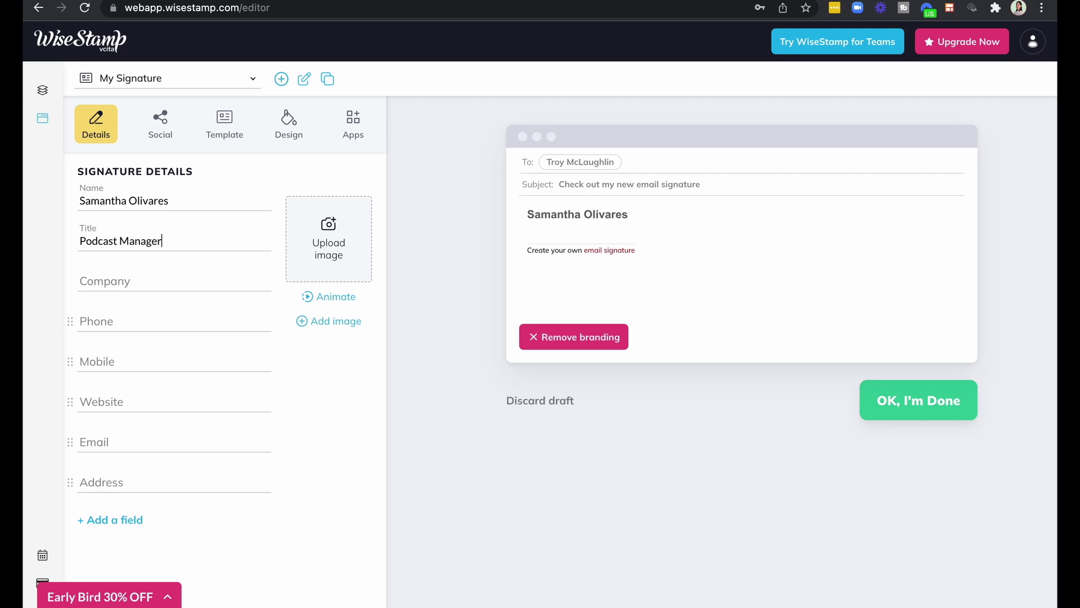
key("Tab")
type("S&E Podcast Managenemt")
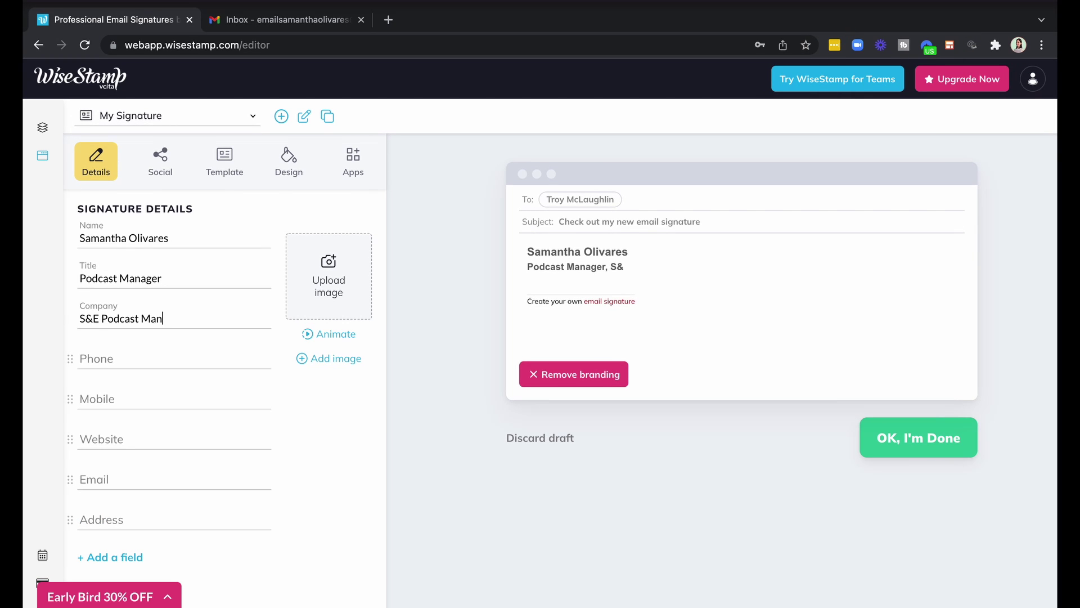
key("Tab")
type("67893456")
key("Tab")
type("45869401")
key("Tab")
type("www")
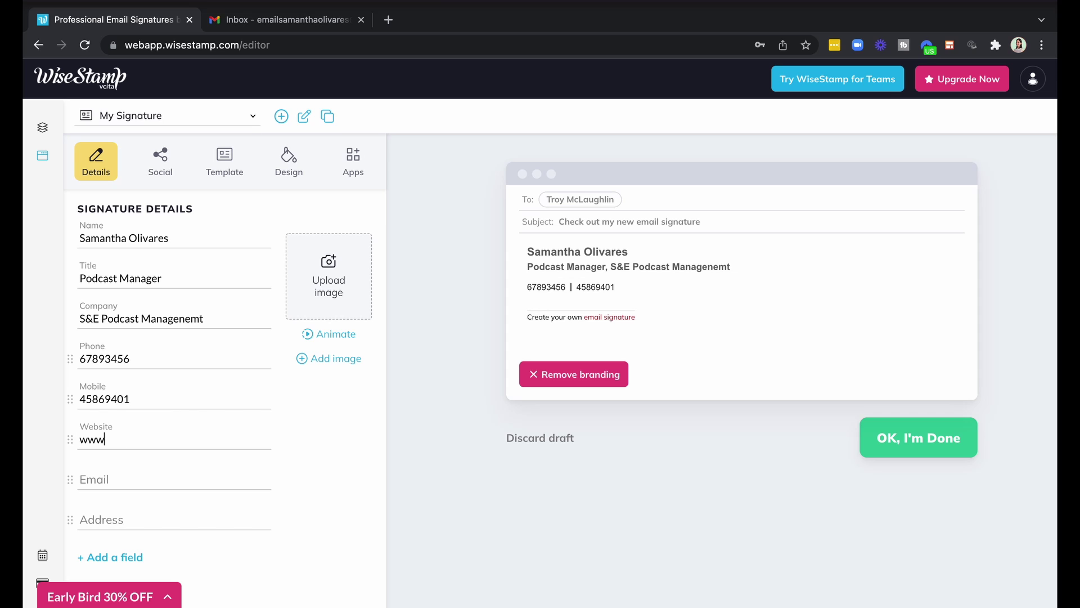
type(".podcastmanagementse.com")
key("Tab")
type("email")
key("ctrl+a")
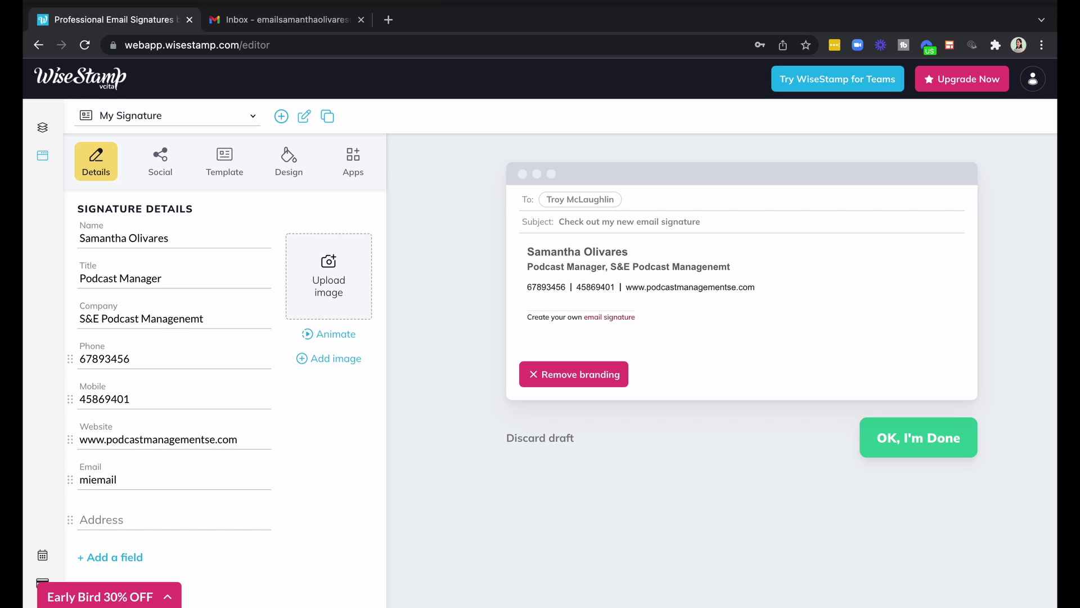
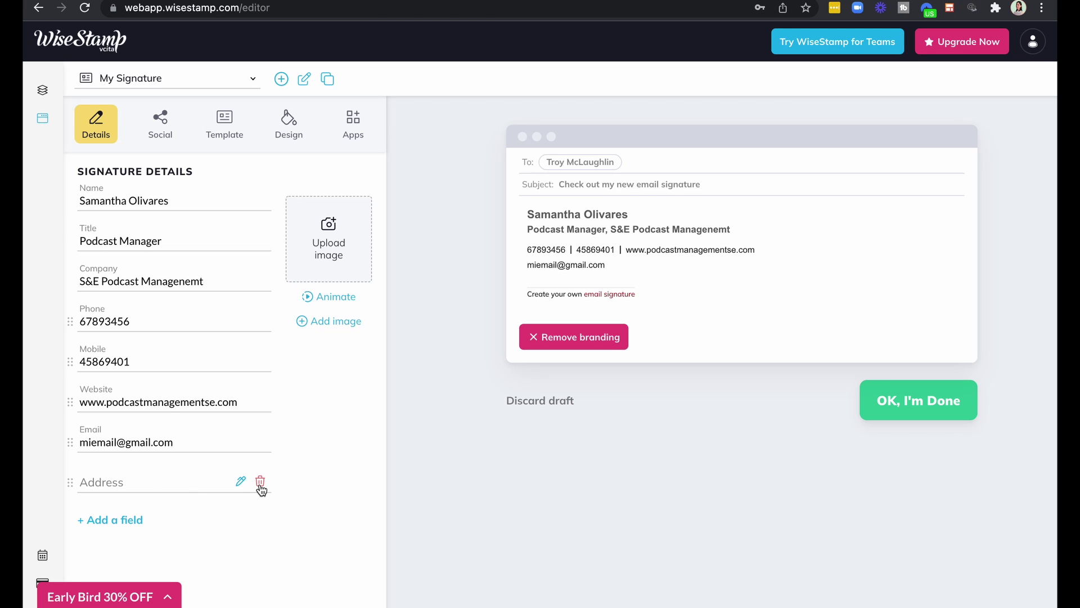
Delete the Address field and move Website ahead of the phone numbers.
left_click(260, 484)
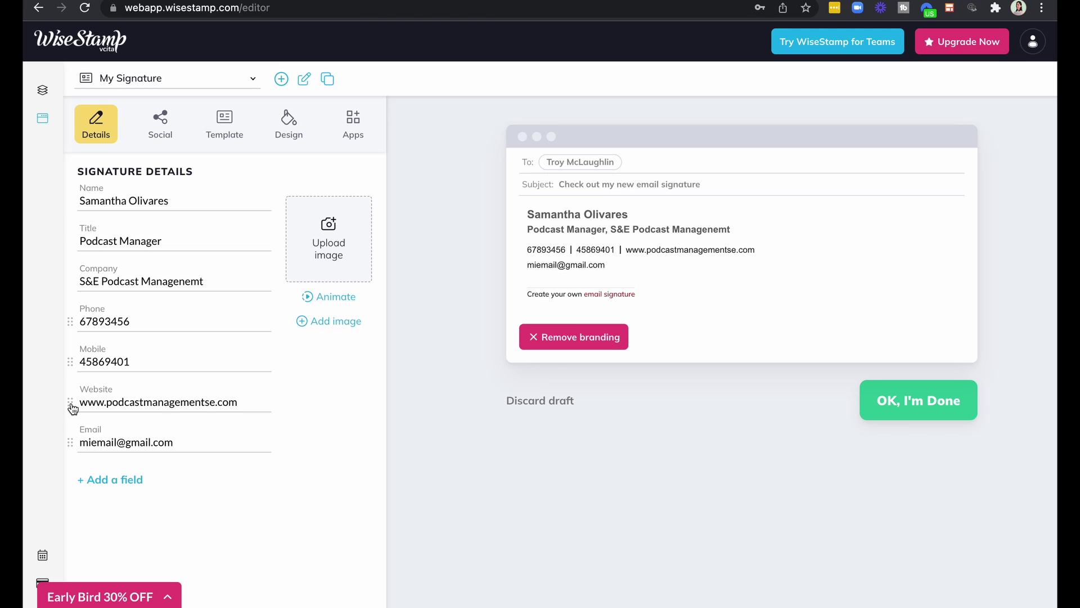
left_click_drag(73, 408, 79, 320)
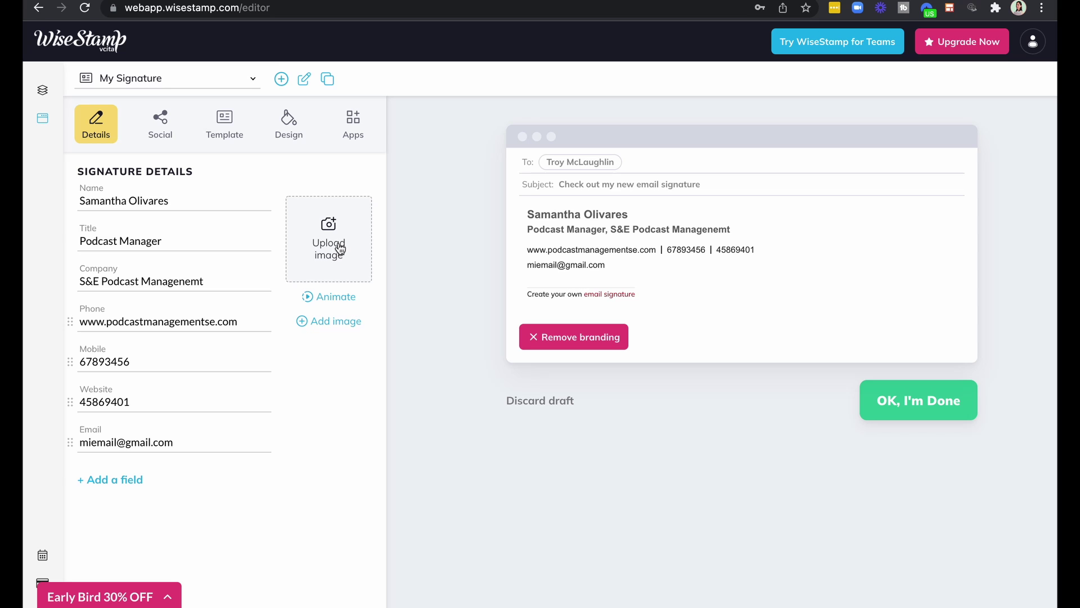
Browse the Direct Link, Facebook and Instagram upload options, then load a portrait from local files.
left_click(340, 247)
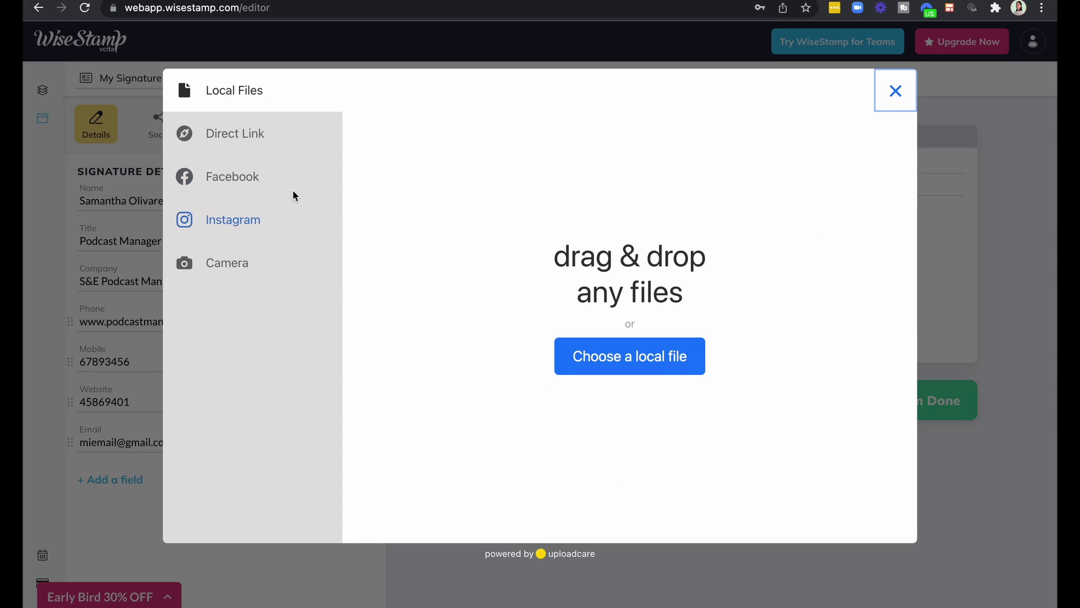
left_click(253, 145)
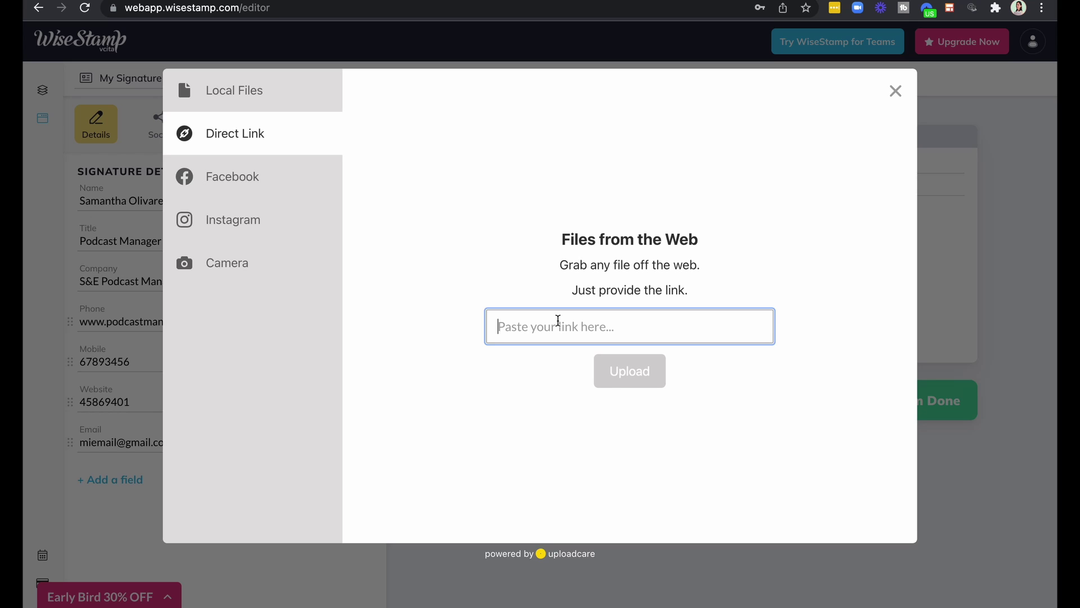
left_click(226, 185)
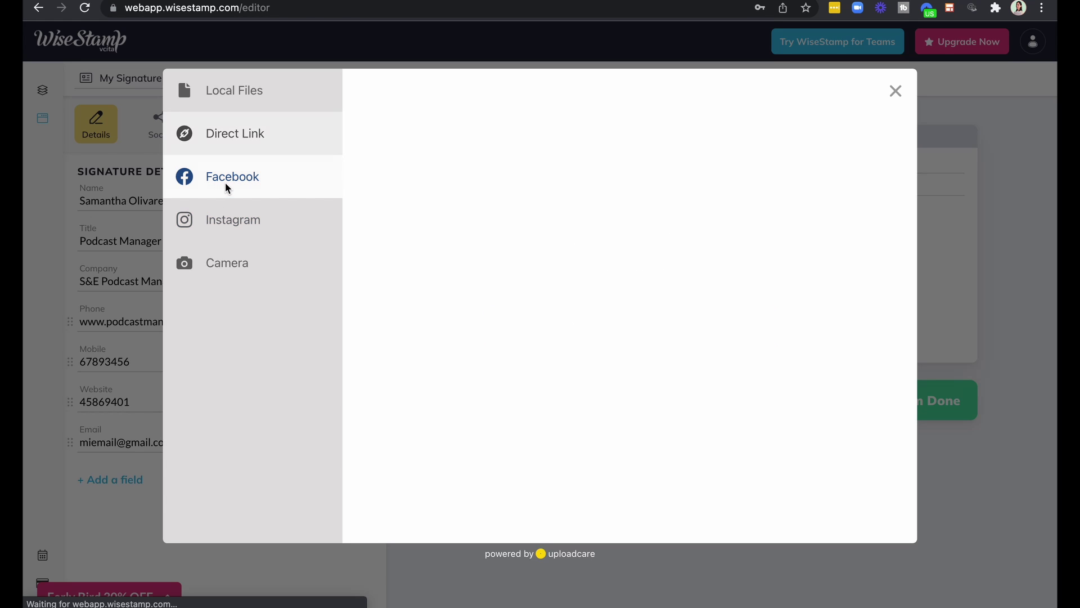
left_click(236, 228)
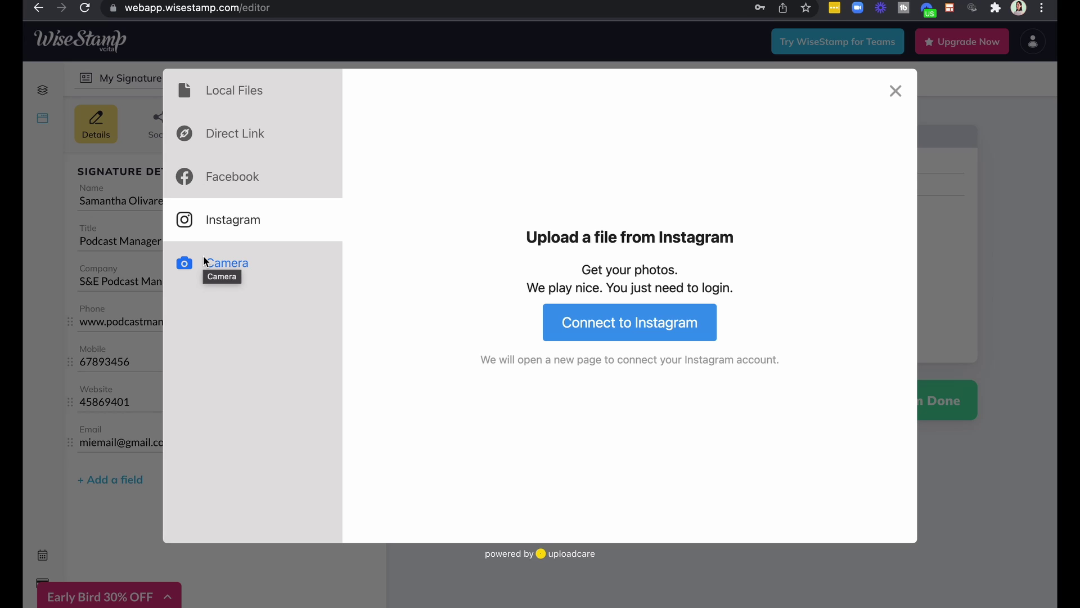
left_click(244, 95)
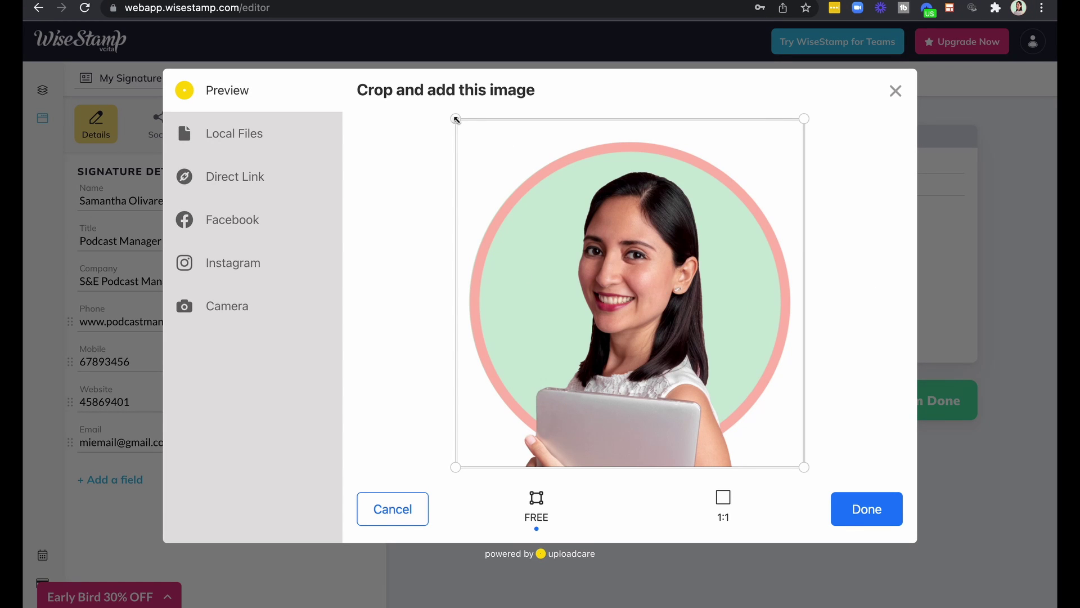
Crop the portrait to cover the whole photo and add it to the signature.
left_click_drag(456, 119, 573, 251)
left_click_drag(679, 343, 623, 265)
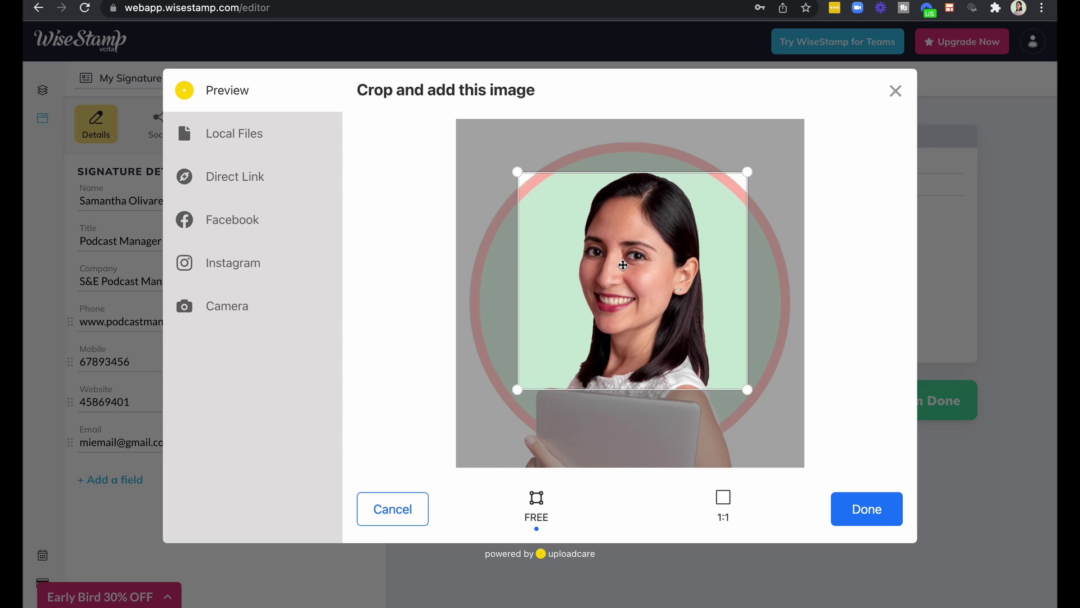
left_click_drag(747, 171, 818, 123)
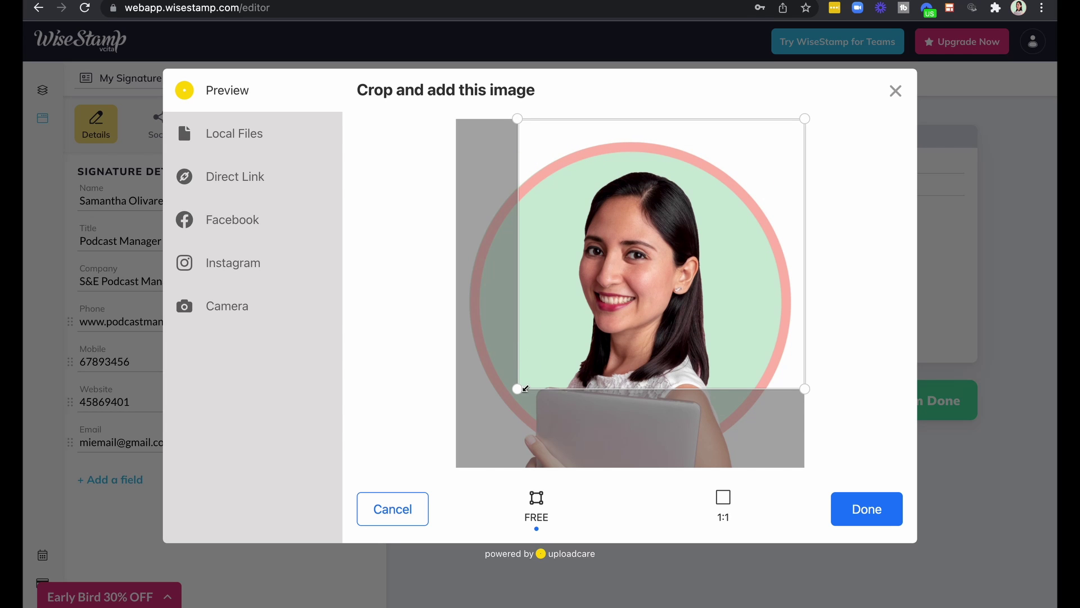
left_click_drag(525, 388, 450, 479)
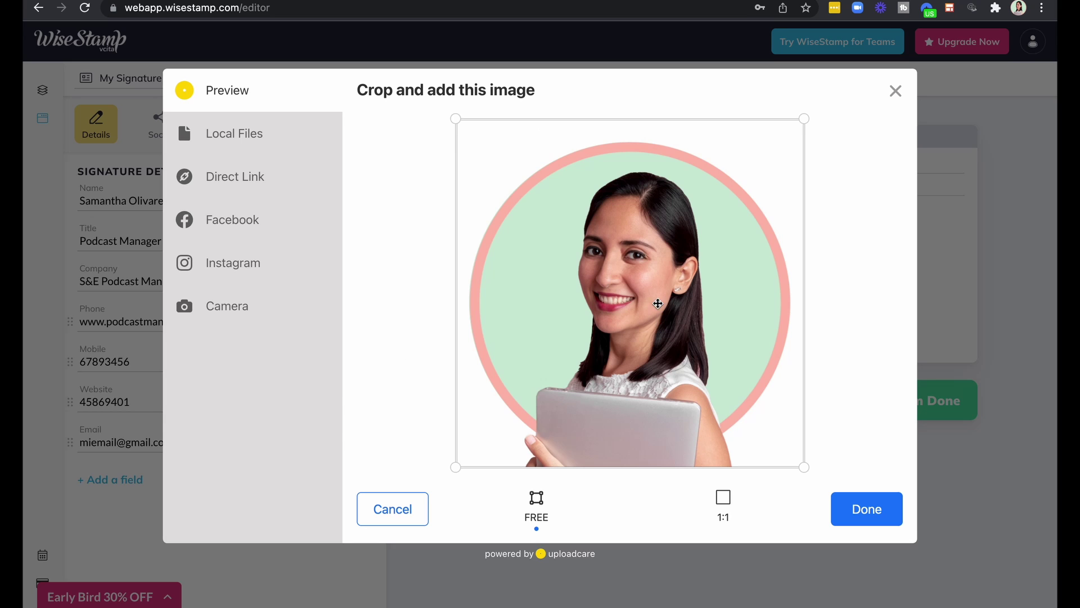
left_click(872, 518)
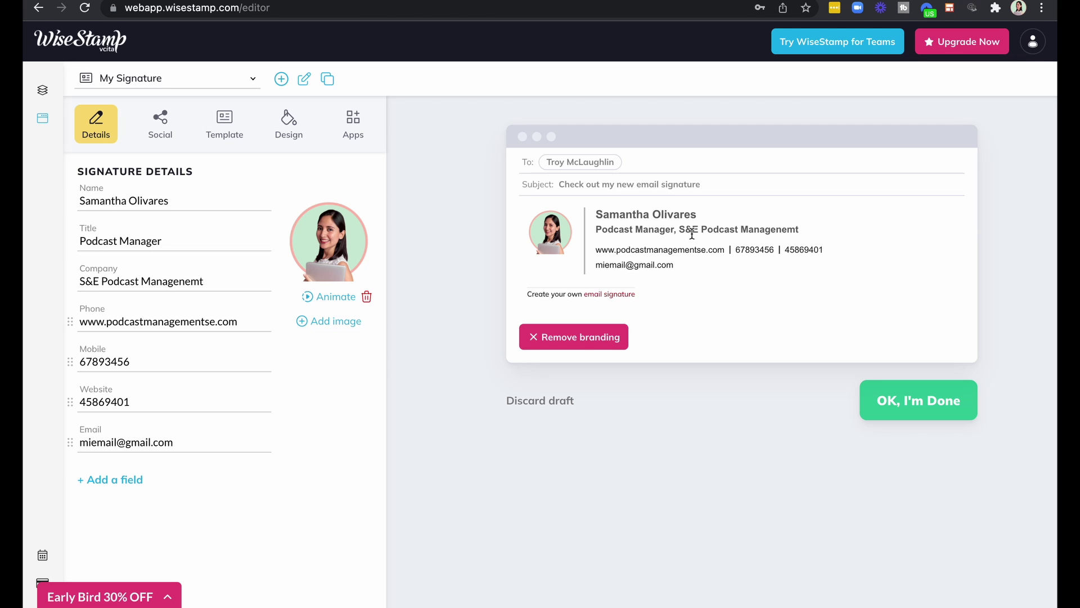
Try the sepia photo effect and a transition in Animation & Effects, then close the window.
left_click(332, 297)
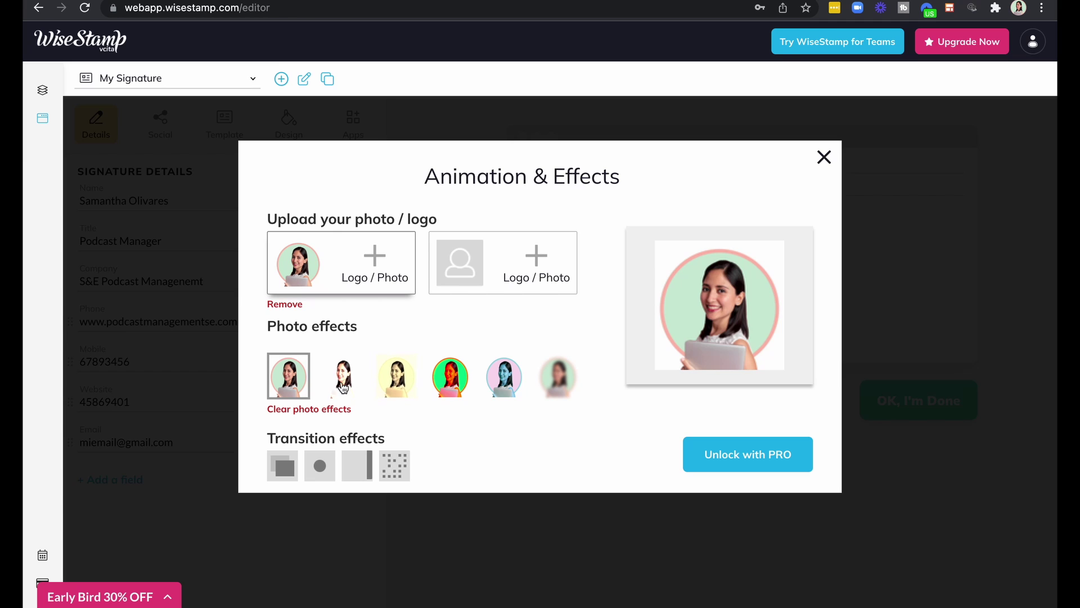
left_click(364, 377)
left_click(387, 382)
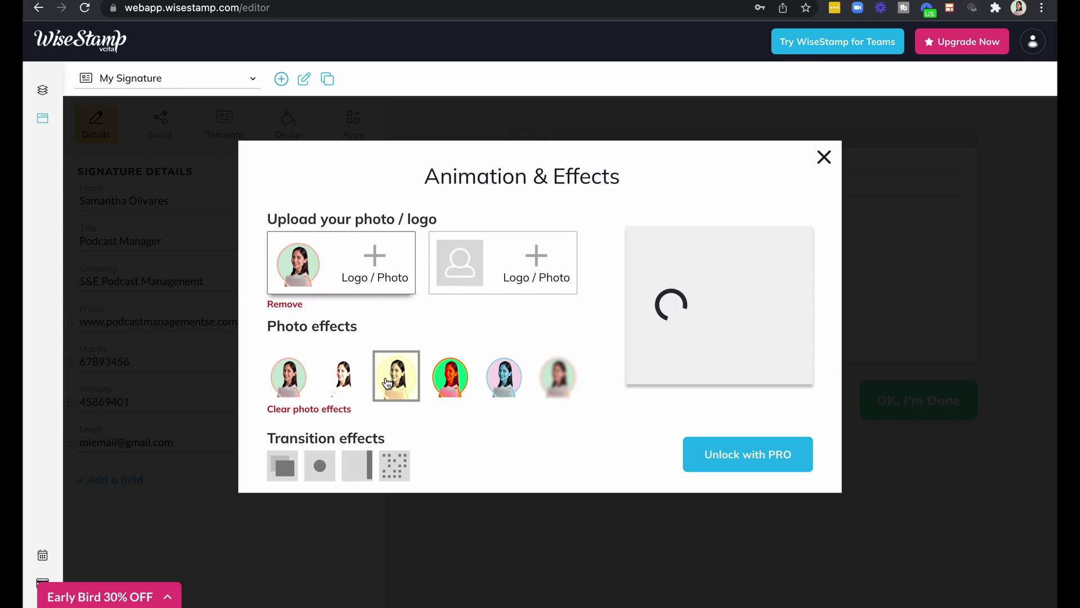
left_click(283, 467)
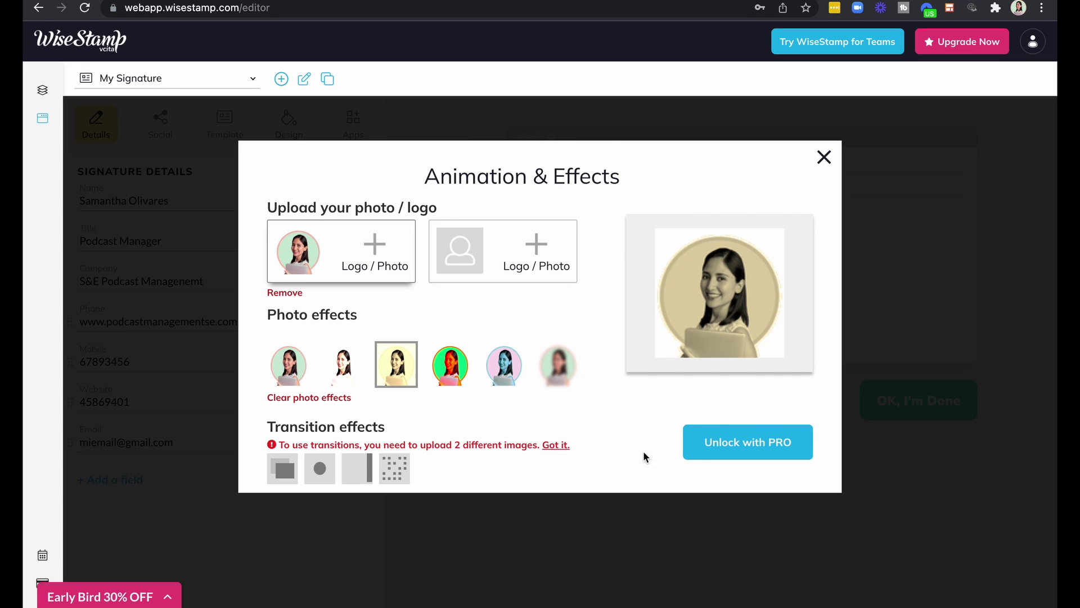
left_click(555, 445)
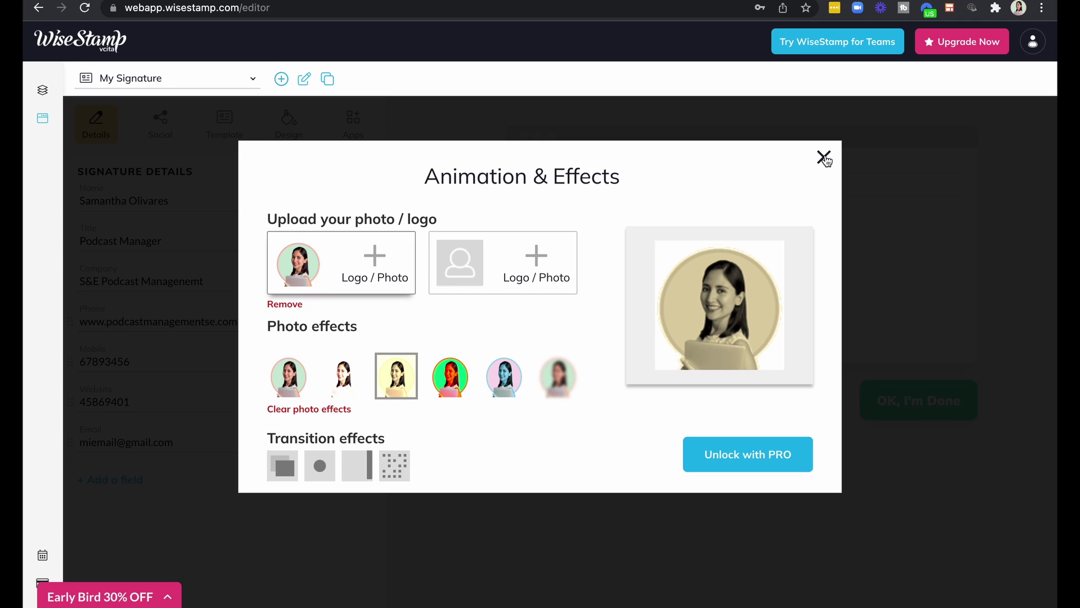
left_click(825, 160)
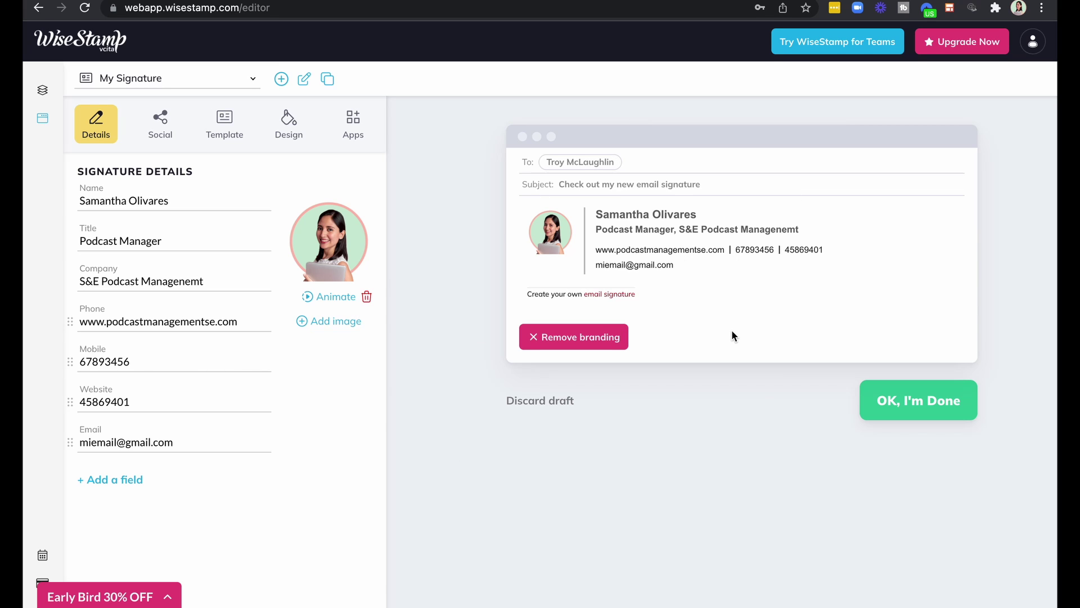
Expand the full grid of extra social network icons in the Social section.
left_click(160, 124)
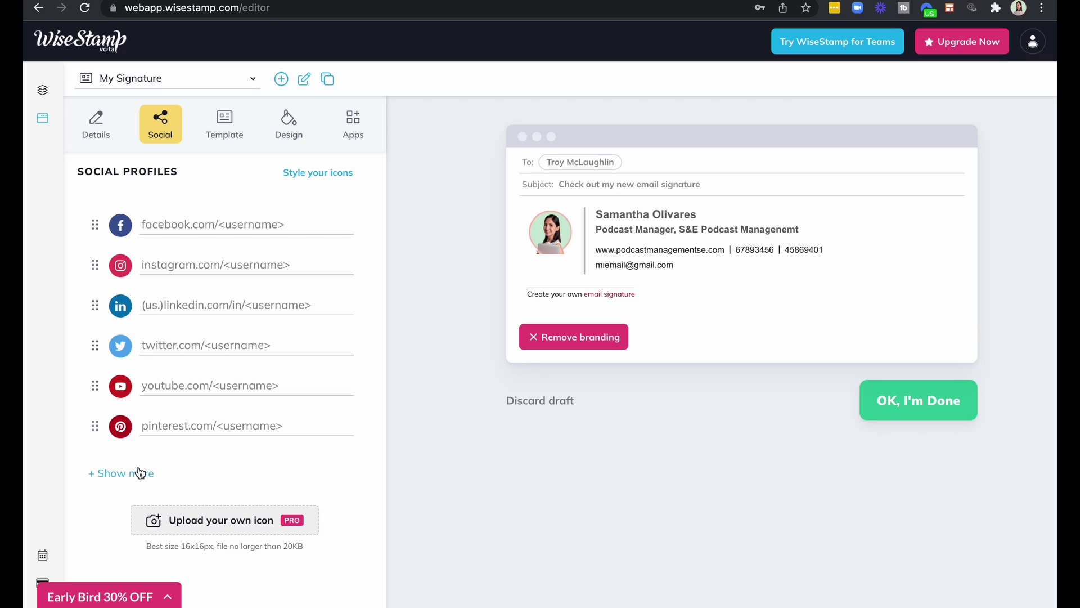
left_click(102, 475)
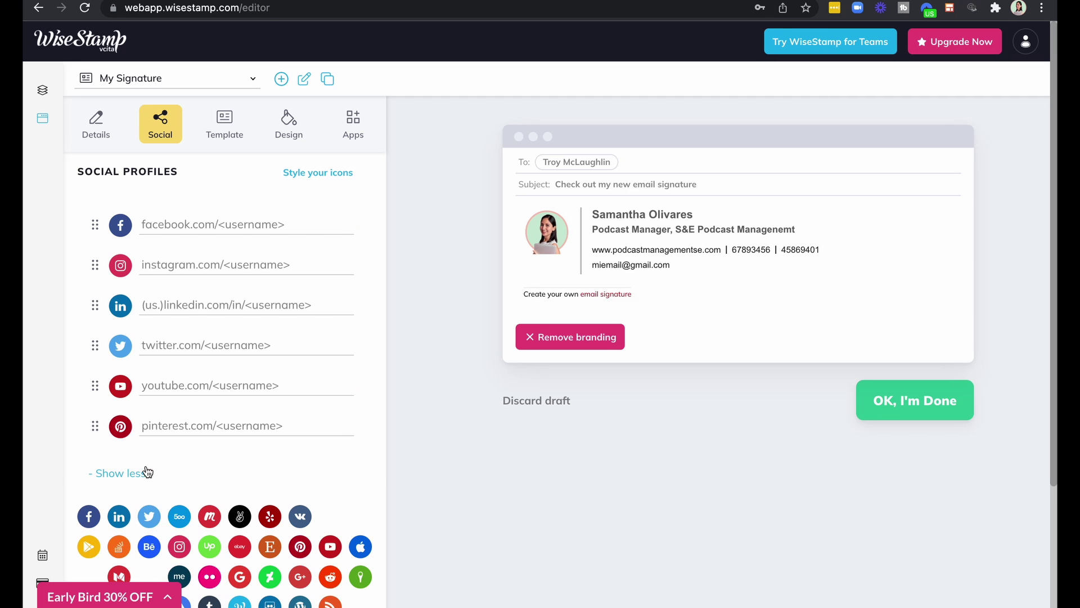
scroll(104, 475, "down", 3)
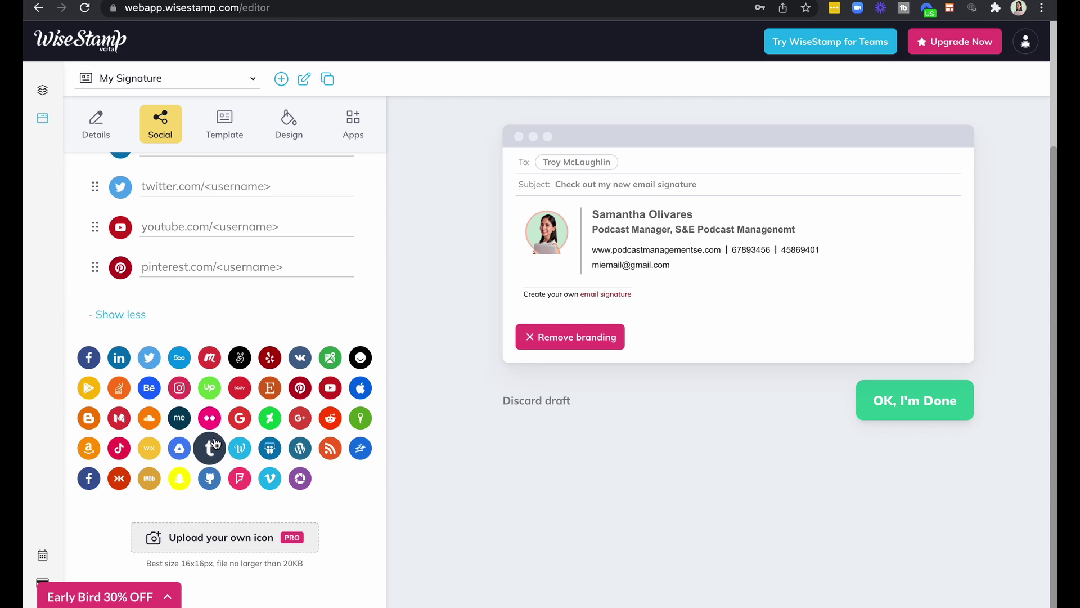
scroll(213, 442, "up", 3)
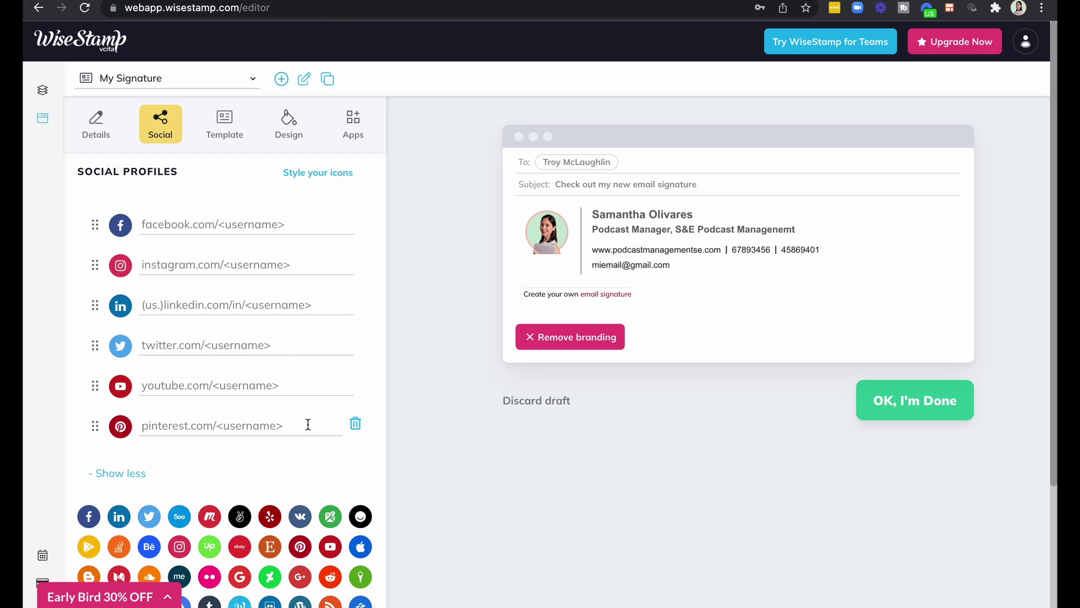
Remove the Pinterest and Twitter profiles and move Instagram ahead of Facebook.
left_click(355, 425)
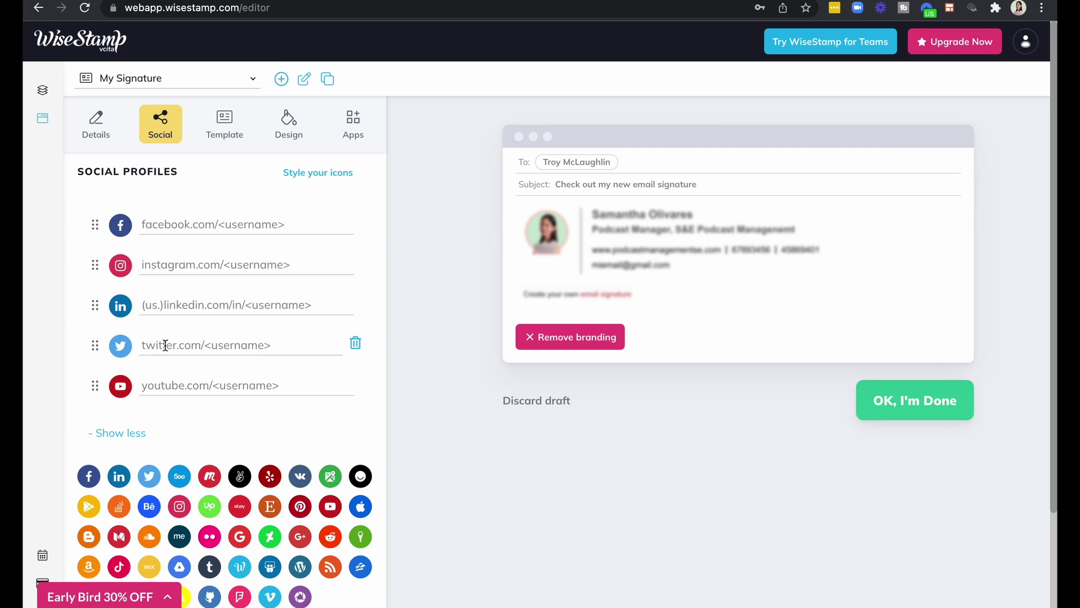
left_click(356, 346)
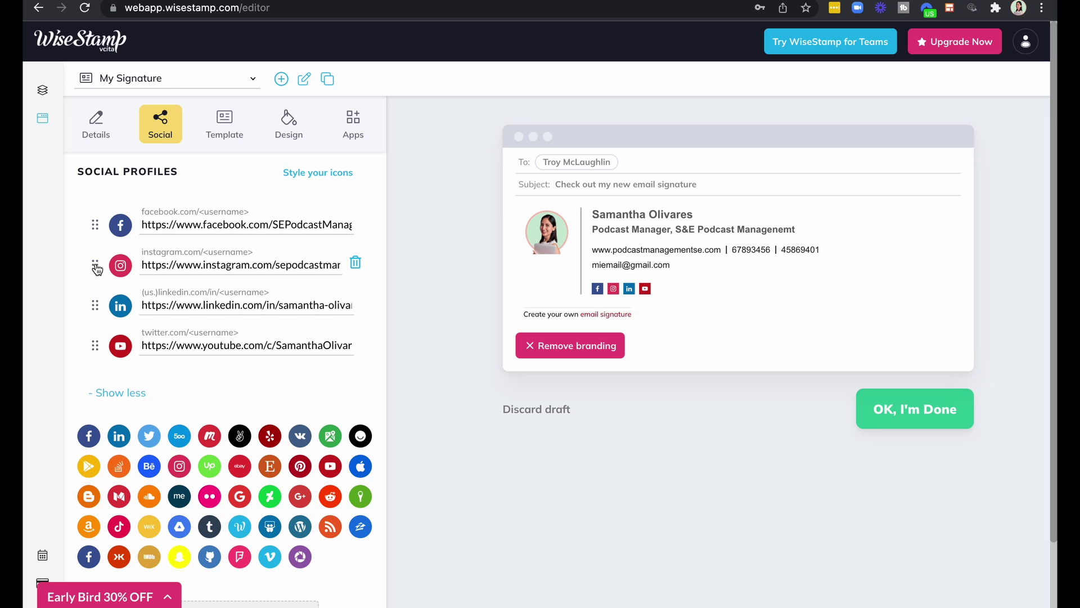
left_click_drag(95, 268, 94, 224)
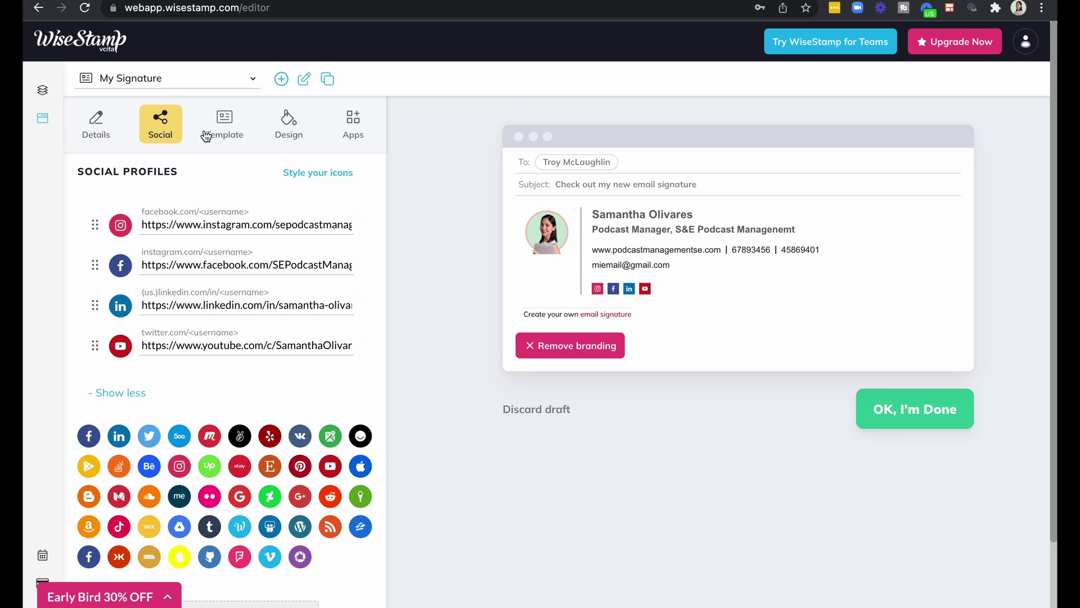
Preview the Horizontal and Wide templates, then return to the Classic layout.
left_click(222, 129)
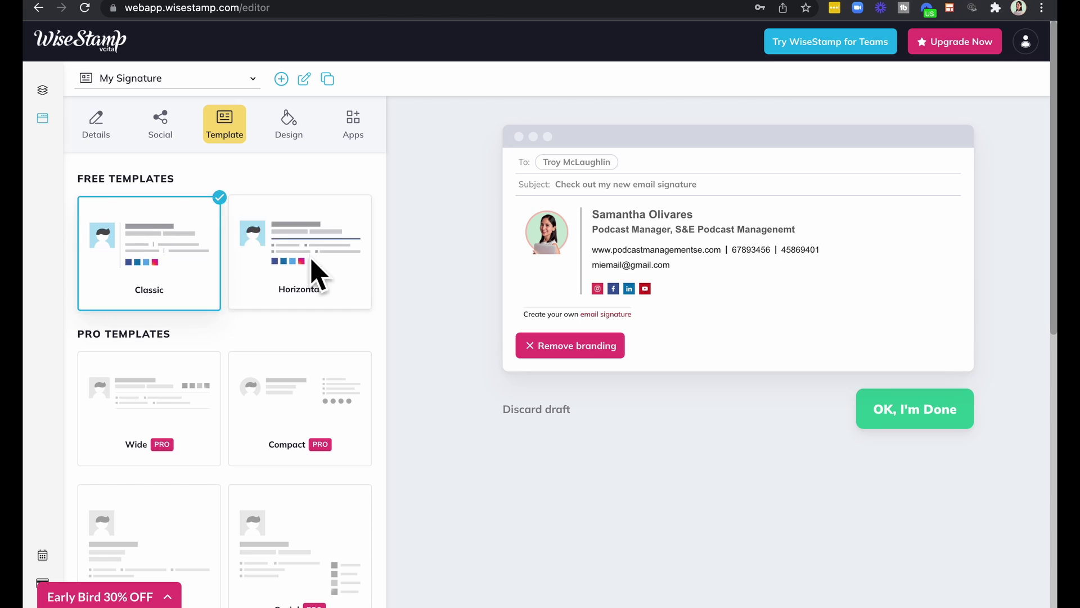
scroll(298, 285, "down", 6)
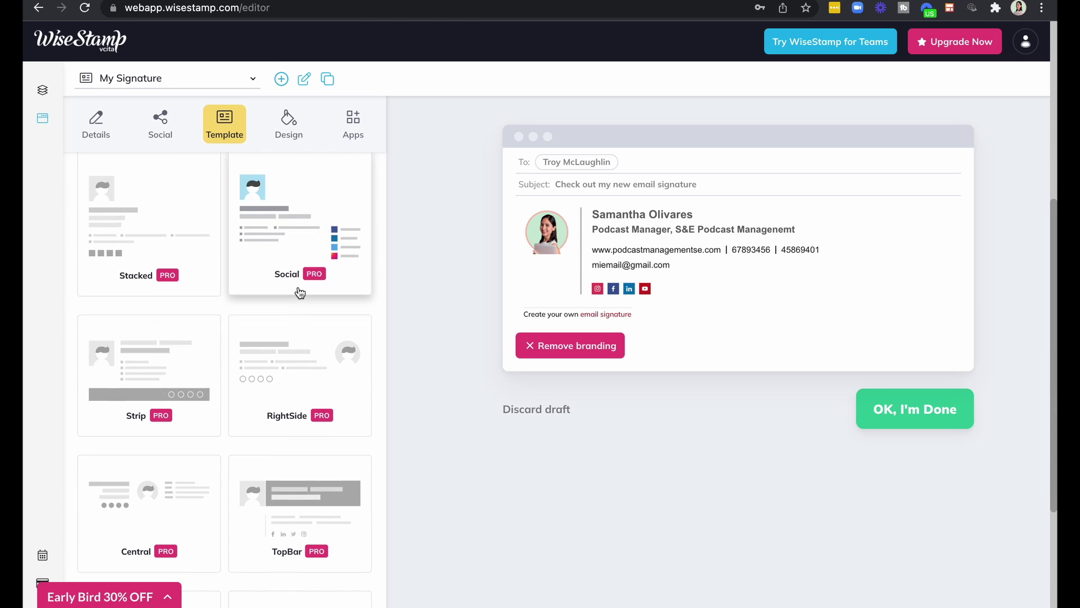
scroll(299, 292, "up", 2)
scroll(299, 298, "up", 3)
scroll(214, 326, "down", 3)
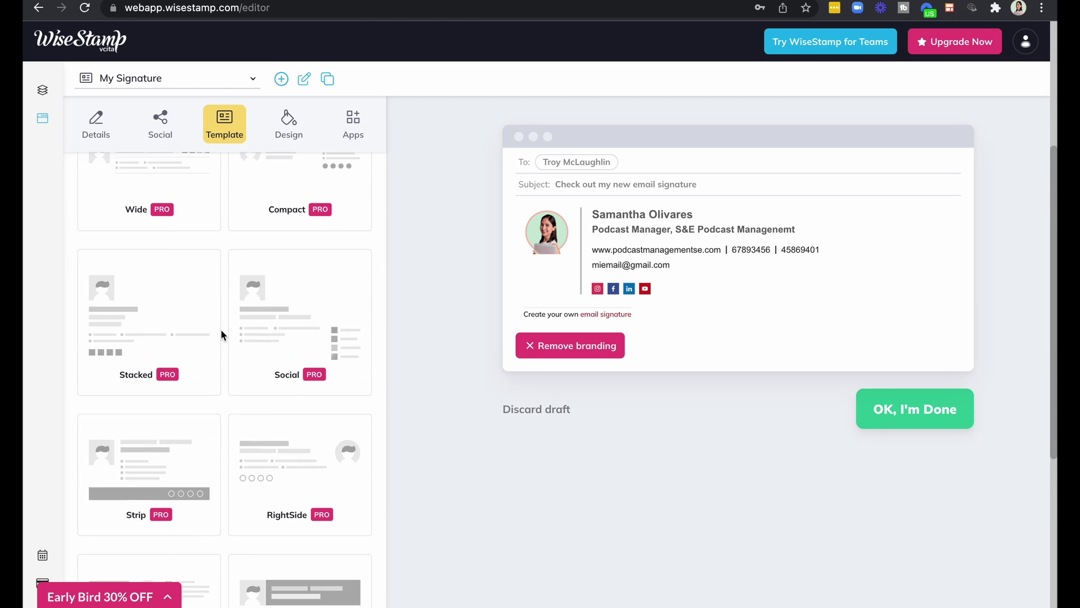
scroll(230, 336, "up", 5)
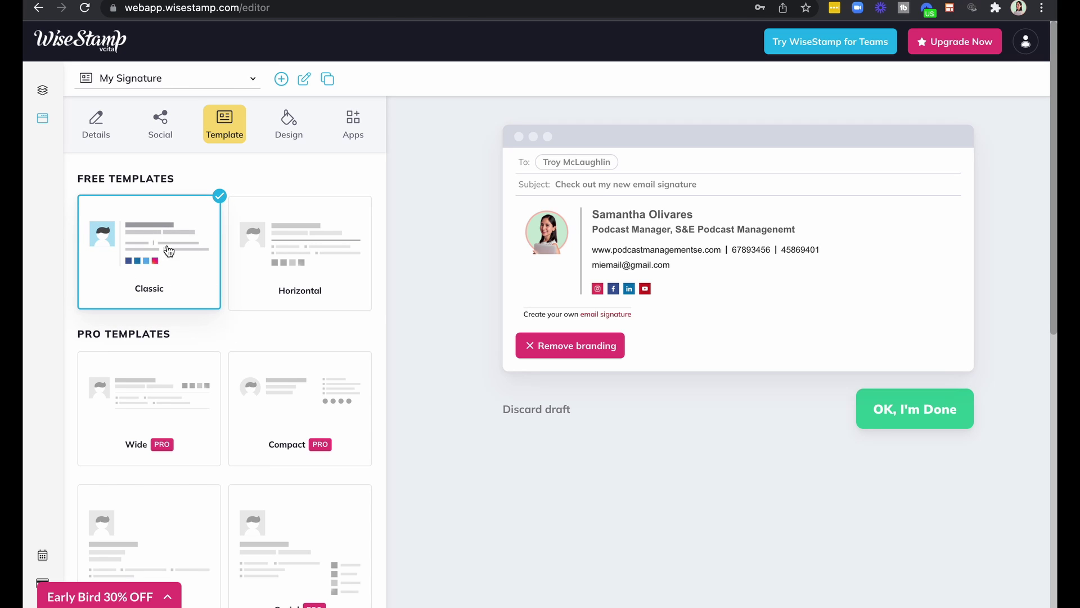
left_click(320, 263)
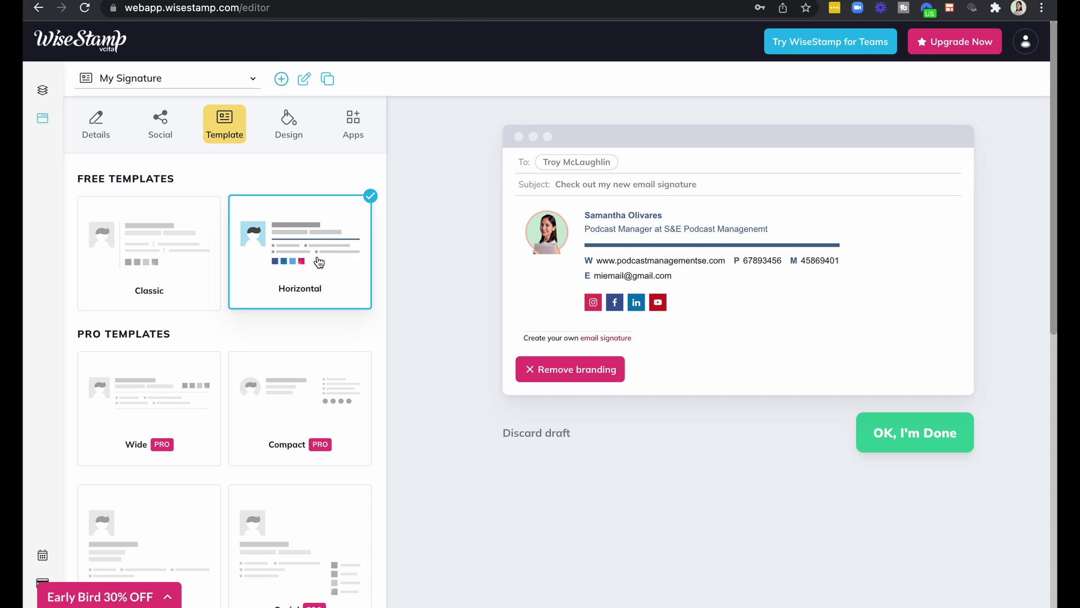
left_click(141, 406)
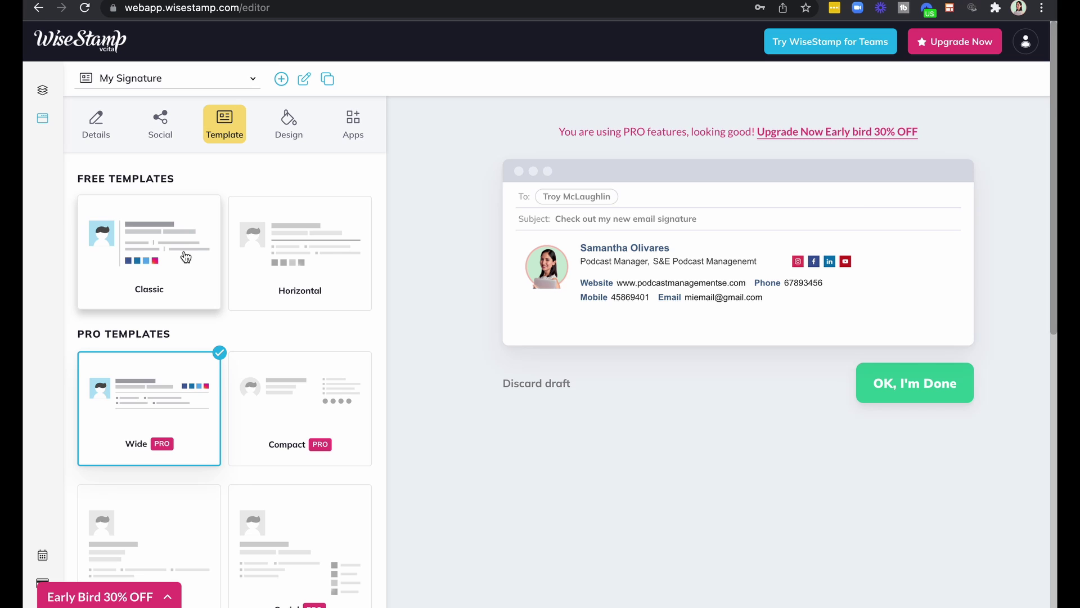
left_click(186, 257)
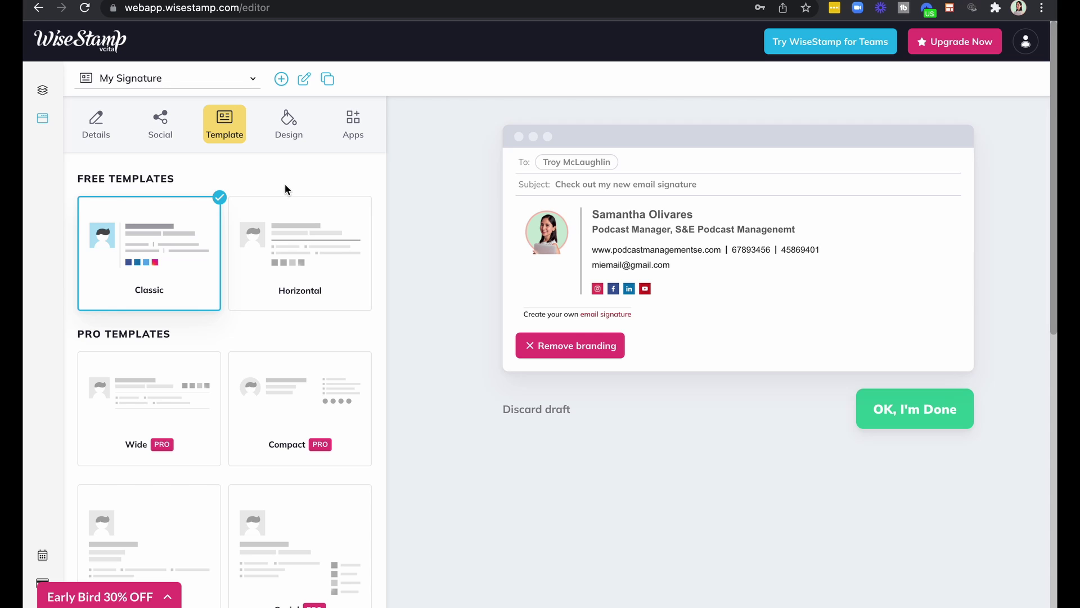
Look through the Design settings without changing them, then bring up the signature Apps list.
left_click(290, 138)
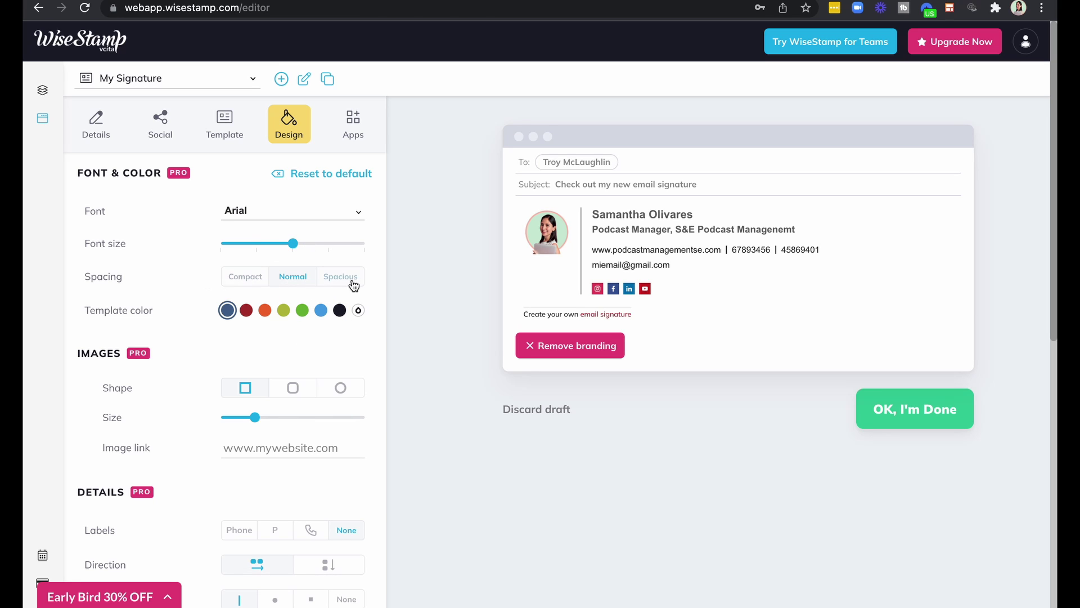
scroll(389, 497, "down", 3)
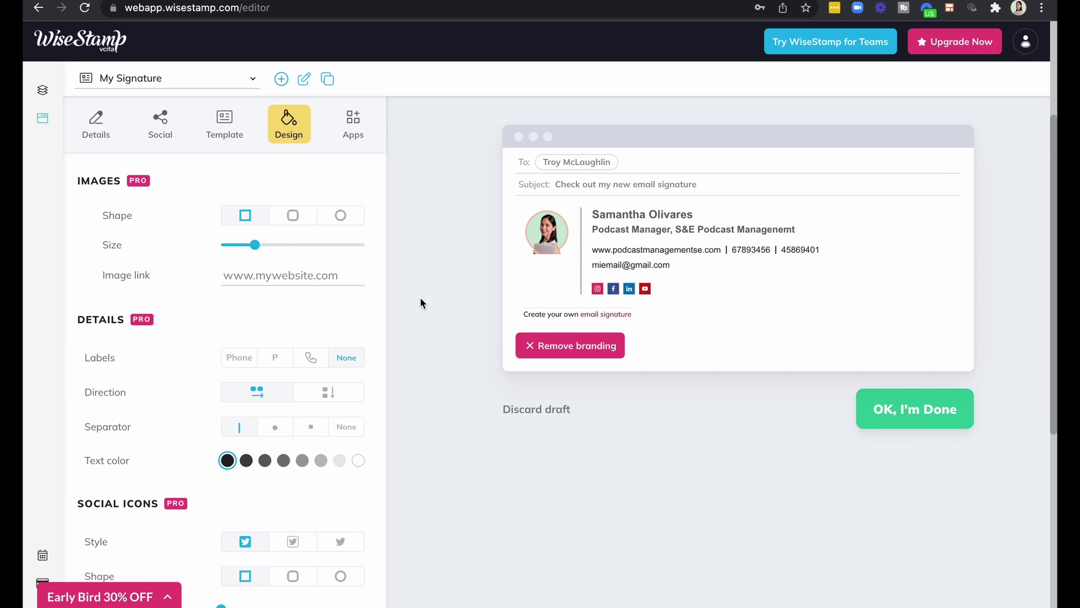
scroll(314, 398, "down", 2)
scroll(313, 399, "up", 5)
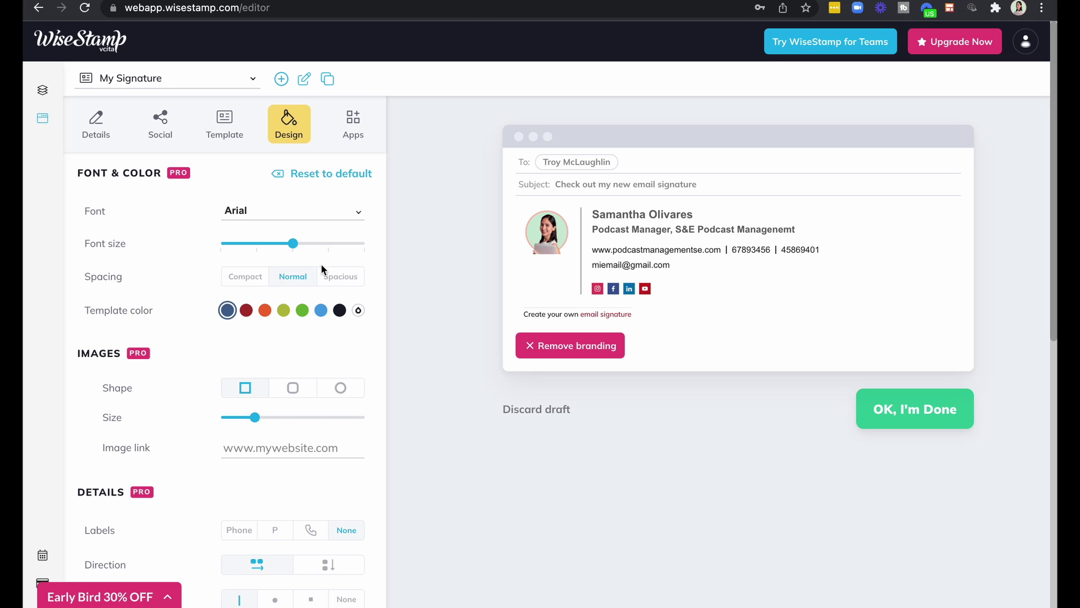
left_click(354, 133)
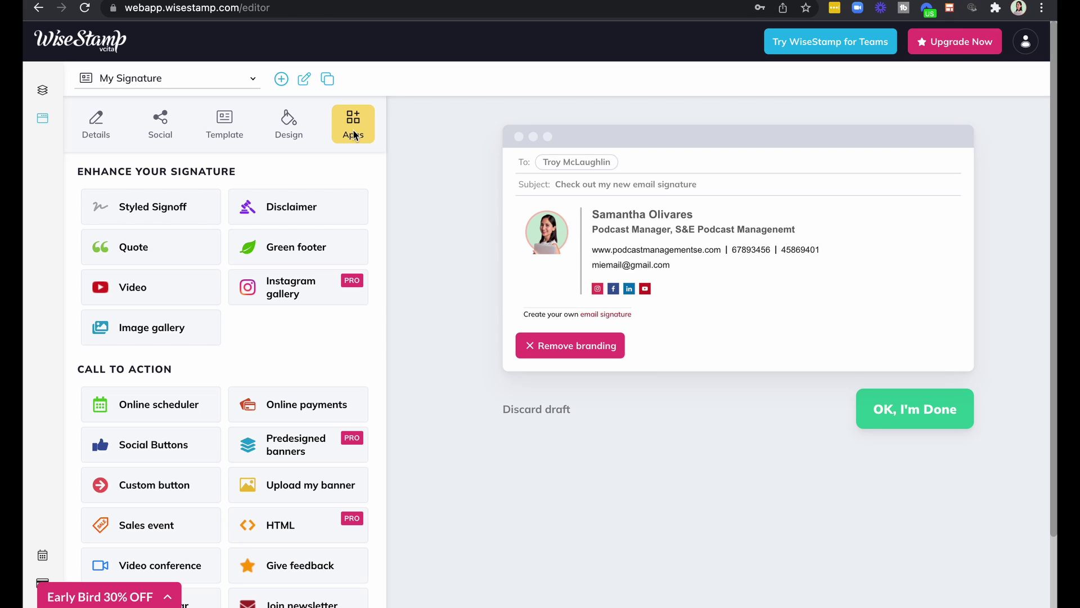
Open Styled Signoff to preview a handwritten name under 'Kind regards,'.
left_click(130, 209)
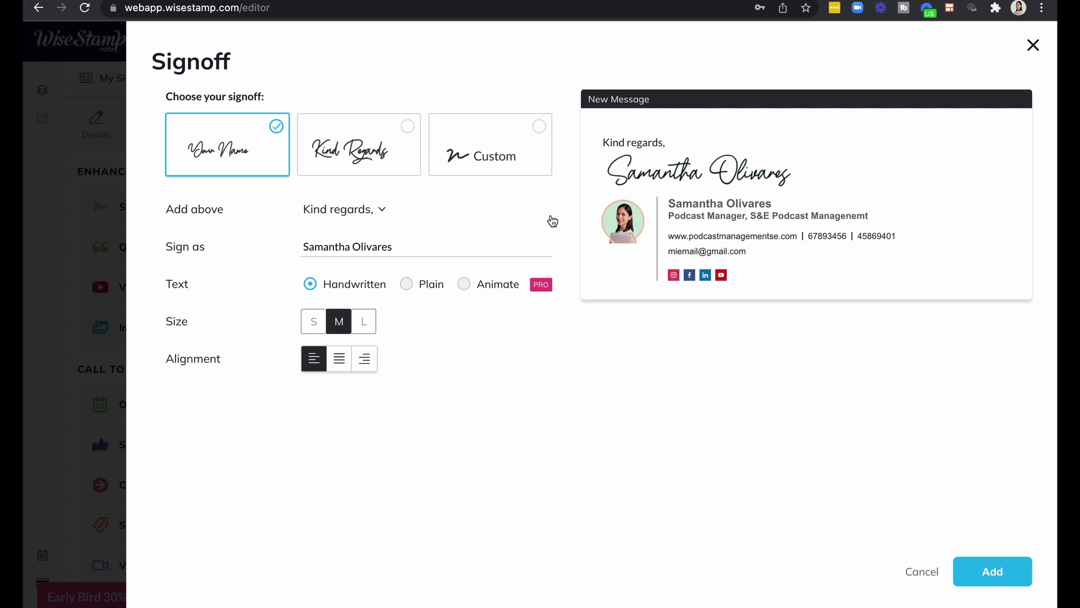
Remove the text above the signoff and replace the name with '¡Saludos!'.
left_click(372, 217)
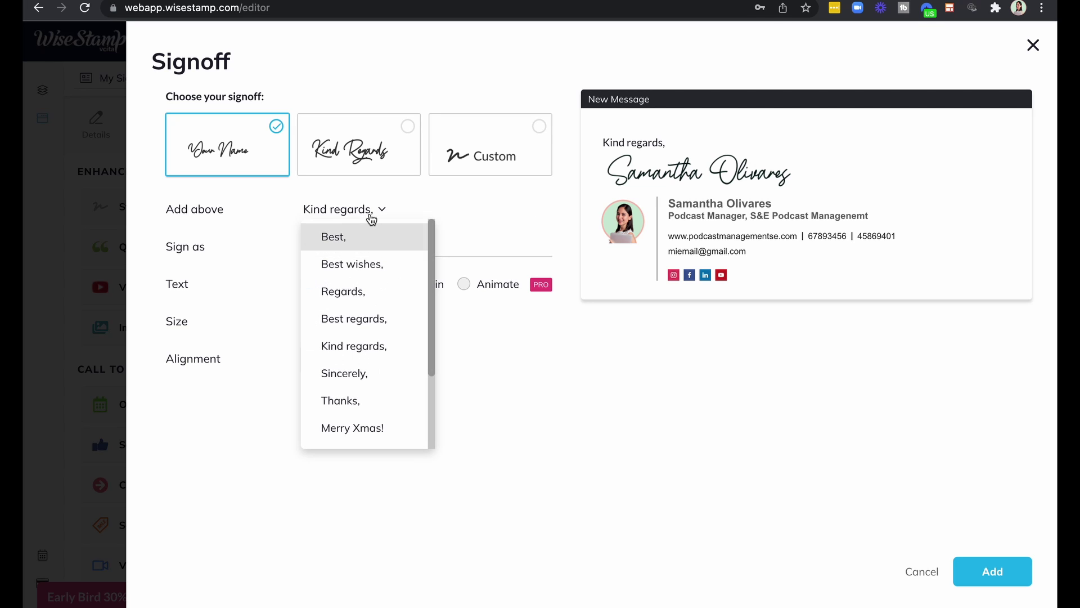
scroll(394, 369, "down", 2)
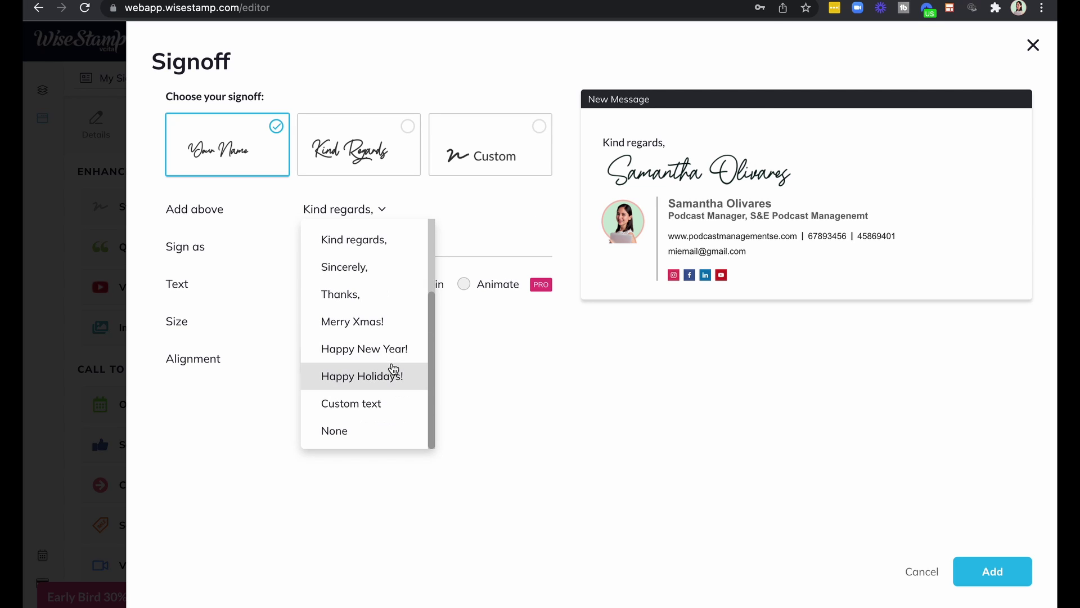
left_click(344, 437)
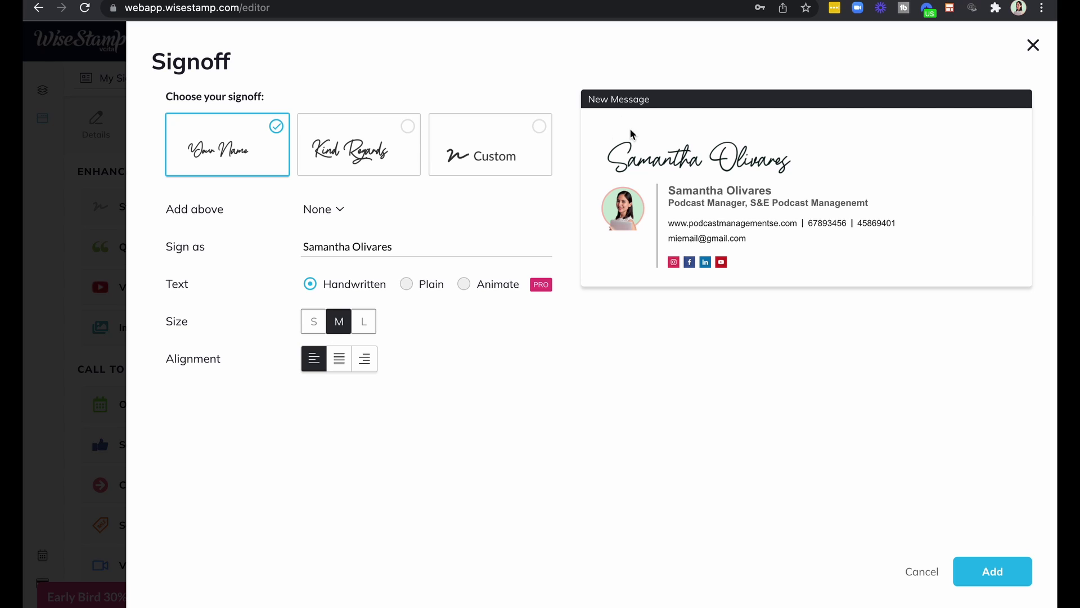
left_click(414, 246)
key("ctrl+a")
type("¡Saludos!")
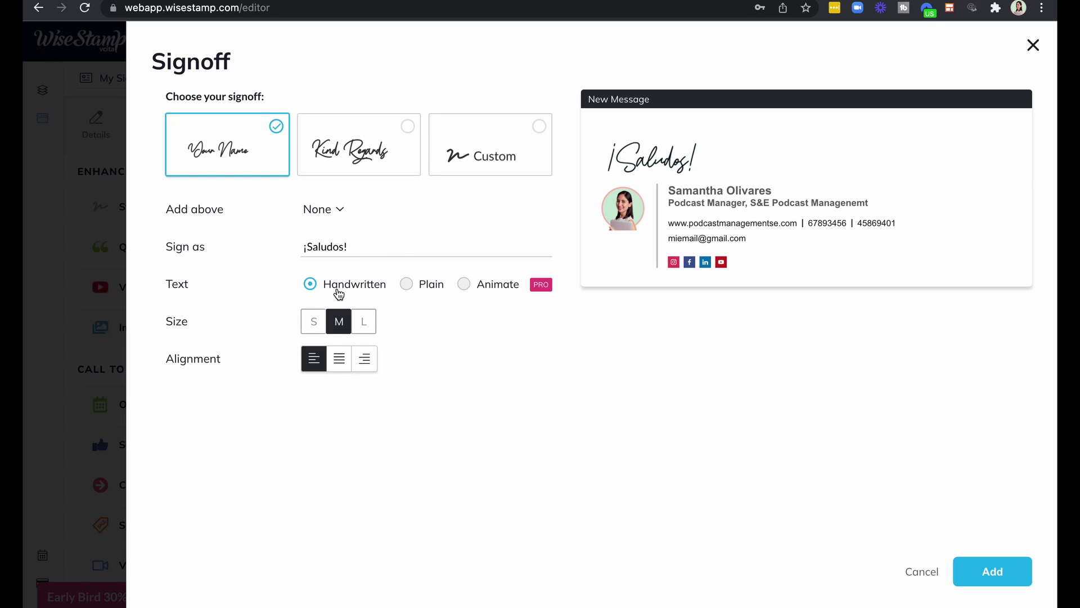
After trying other styles, sizes and alignments, keep the signoff handwritten, medium and left-aligned.
left_click(407, 284)
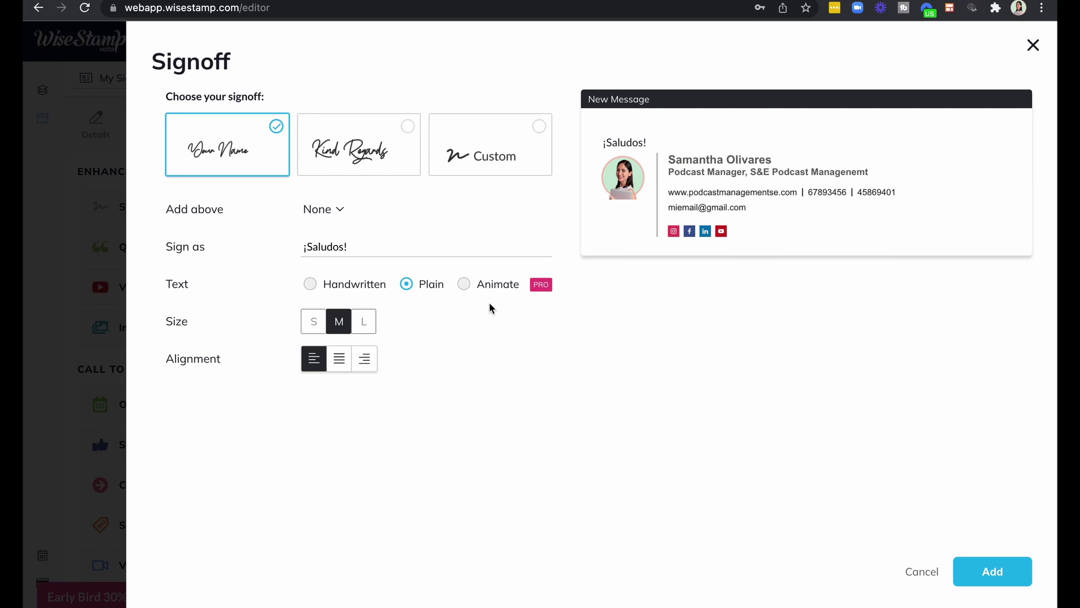
left_click(311, 285)
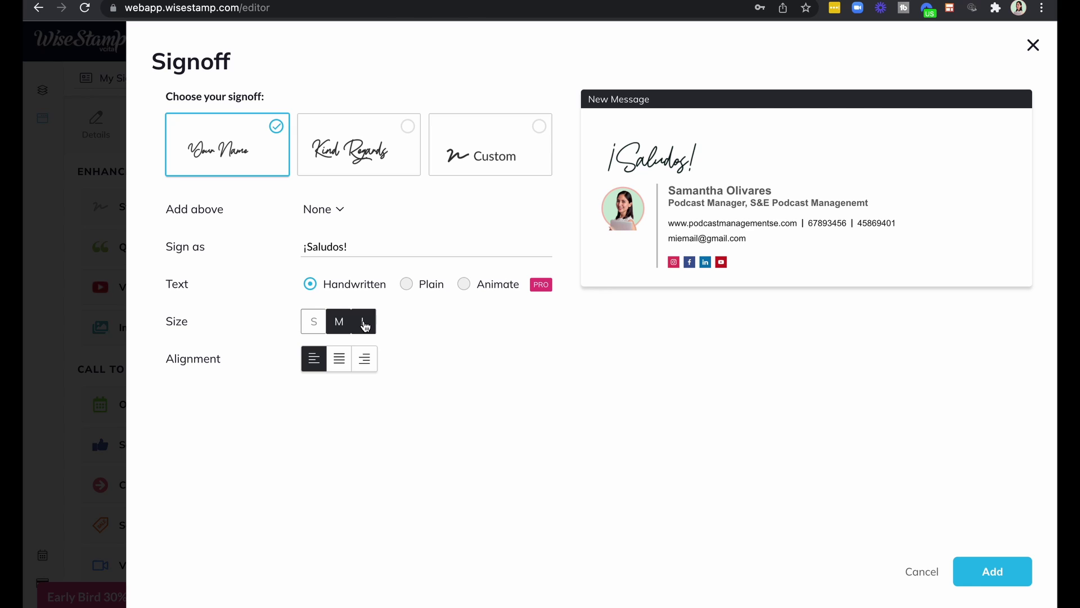
left_click(314, 322)
left_click(339, 322)
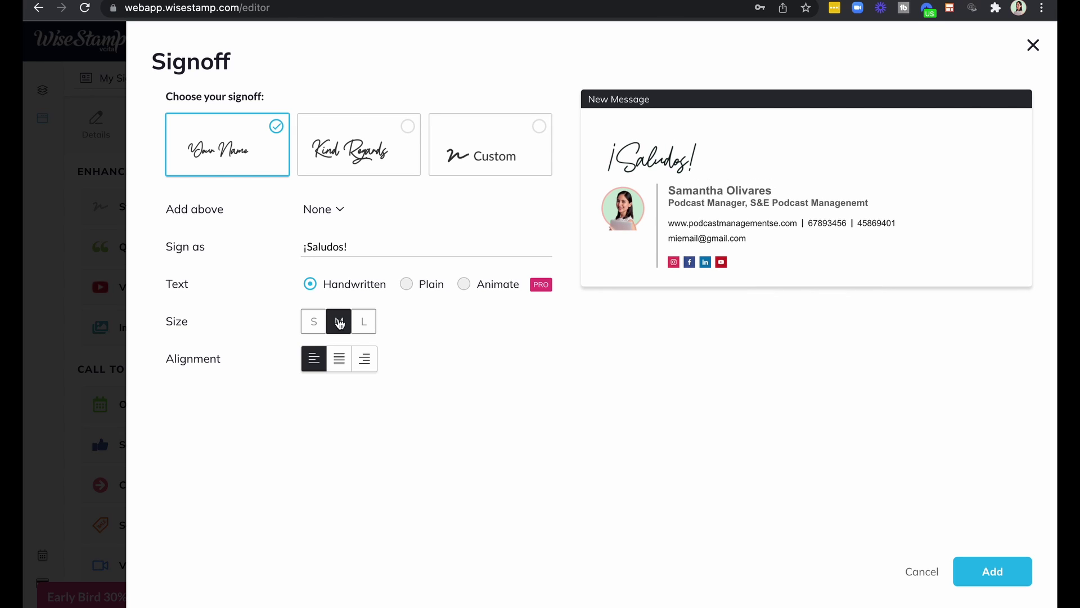
left_click(363, 321)
left_click(338, 326)
left_click(338, 365)
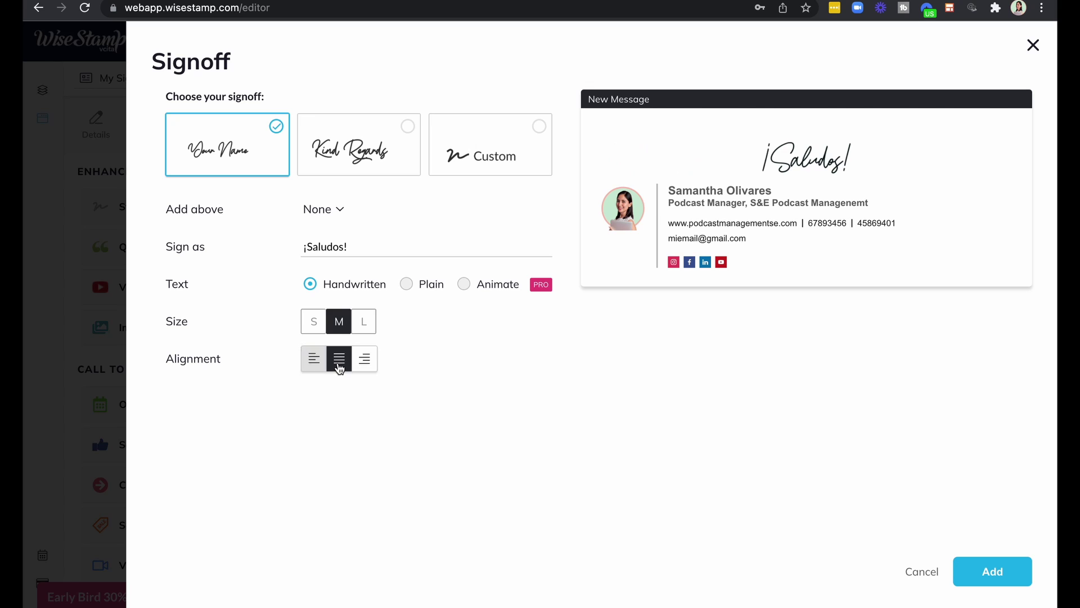
left_click(372, 364)
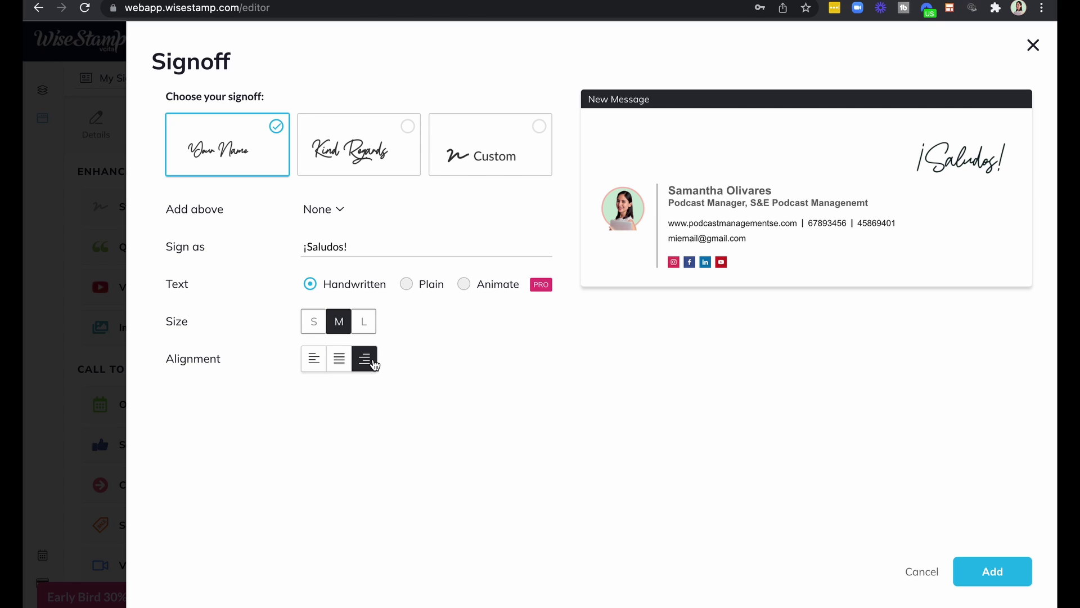
left_click(310, 363)
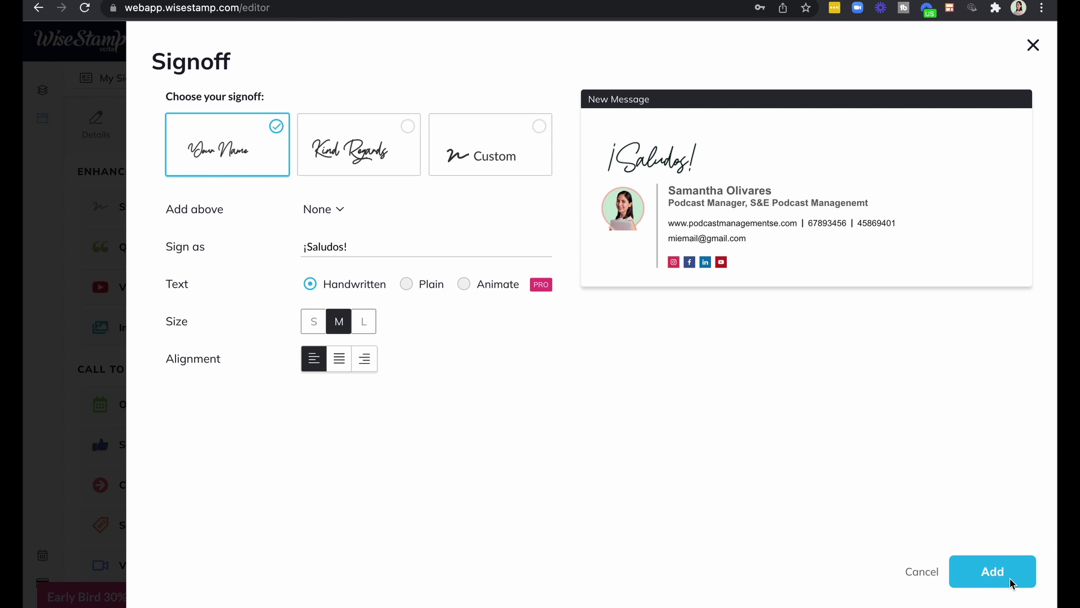
Add the '¡Saludos!' signoff to the signature and preview the Quote and Online scheduler apps.
left_click(993, 571)
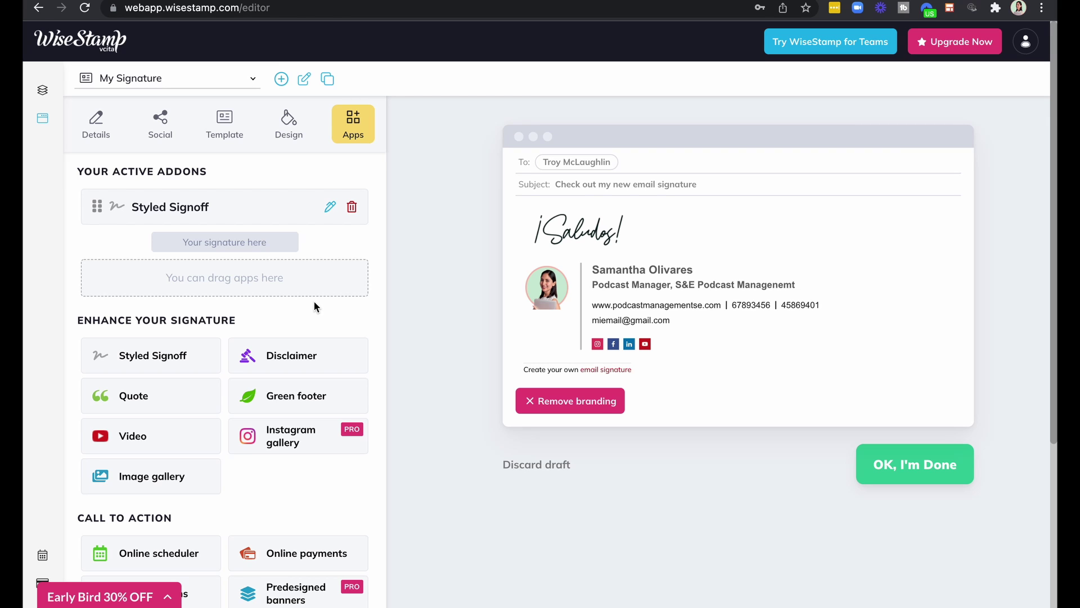
left_click(175, 403)
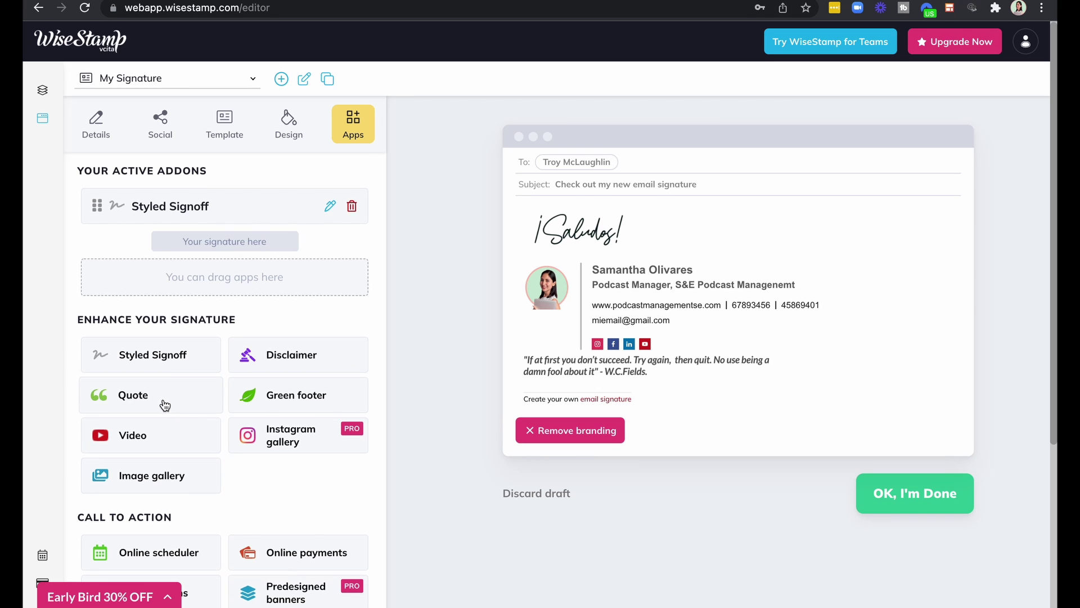
scroll(163, 403, "down", 3)
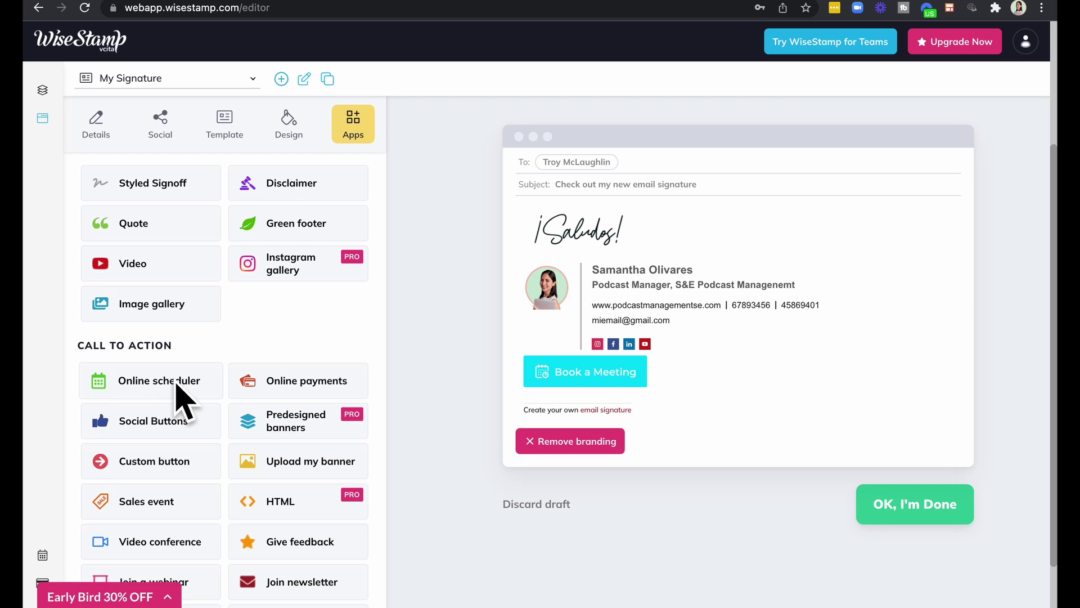
scroll(181, 397, "down", 2)
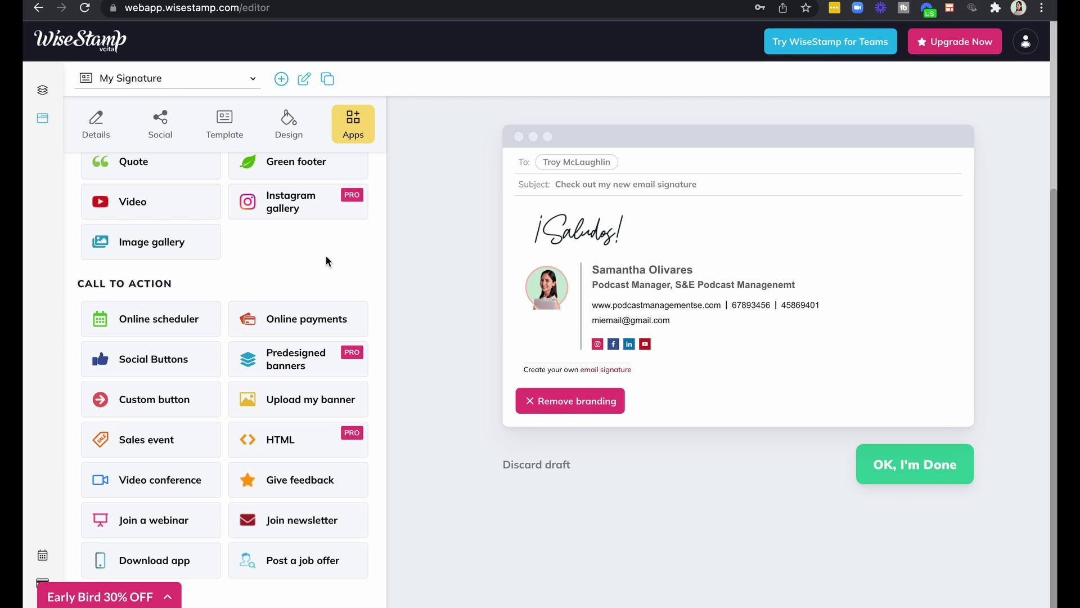
Set up the Online scheduler with an existing provider, pasting the Calendly link as Scheduler URL.
left_click(144, 321)
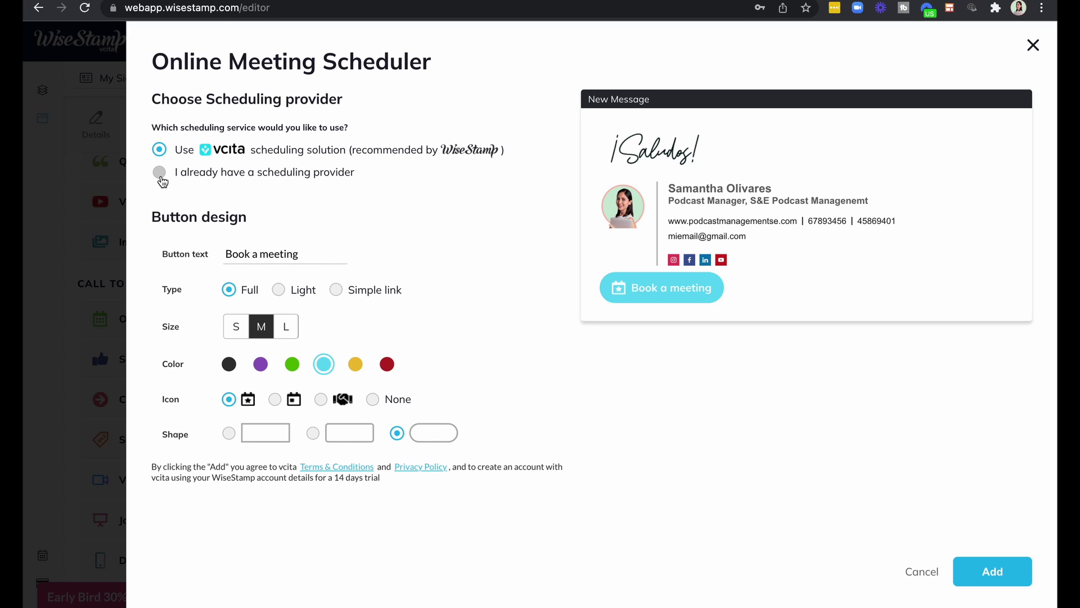
left_click(160, 172)
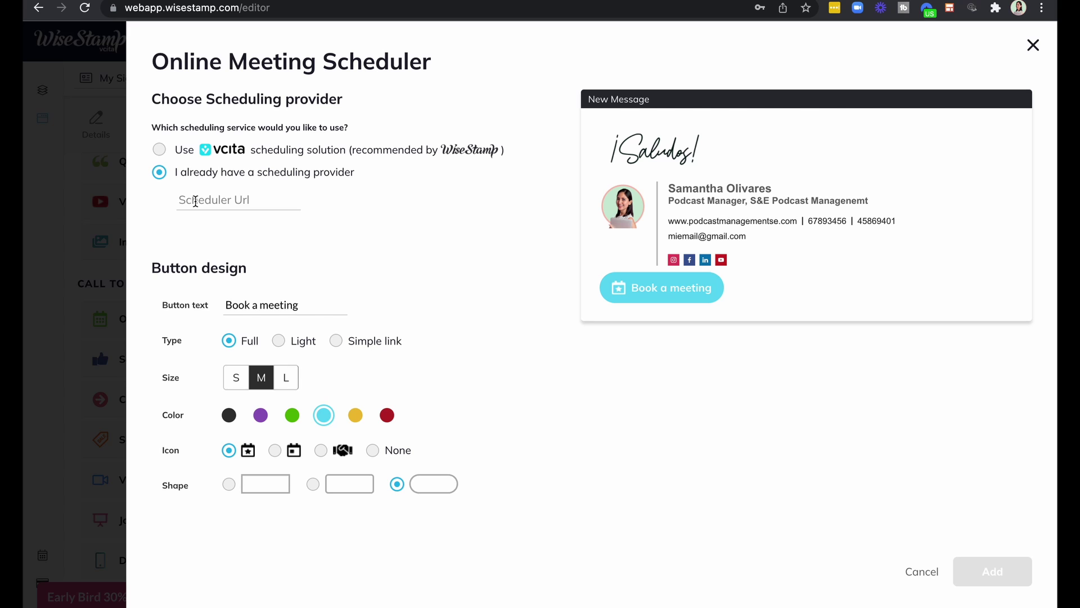
left_click(196, 201)
type("https://calendly.com/cone")
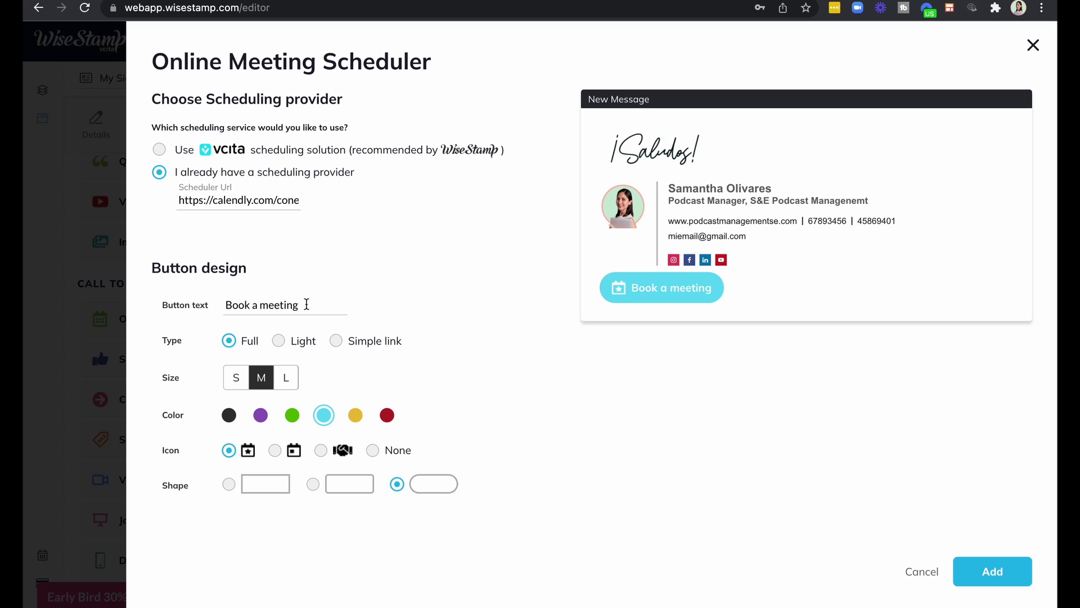
Change the button text to 'Agenda una llamada', keeping the Full button type.
triple_click(307, 304)
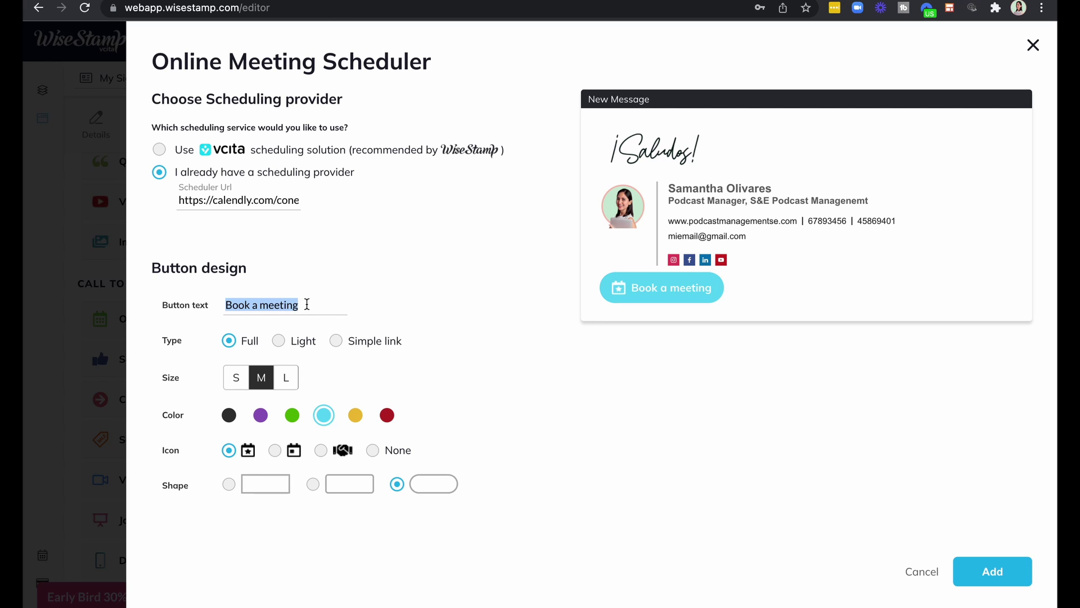
type("Agenda una llamada")
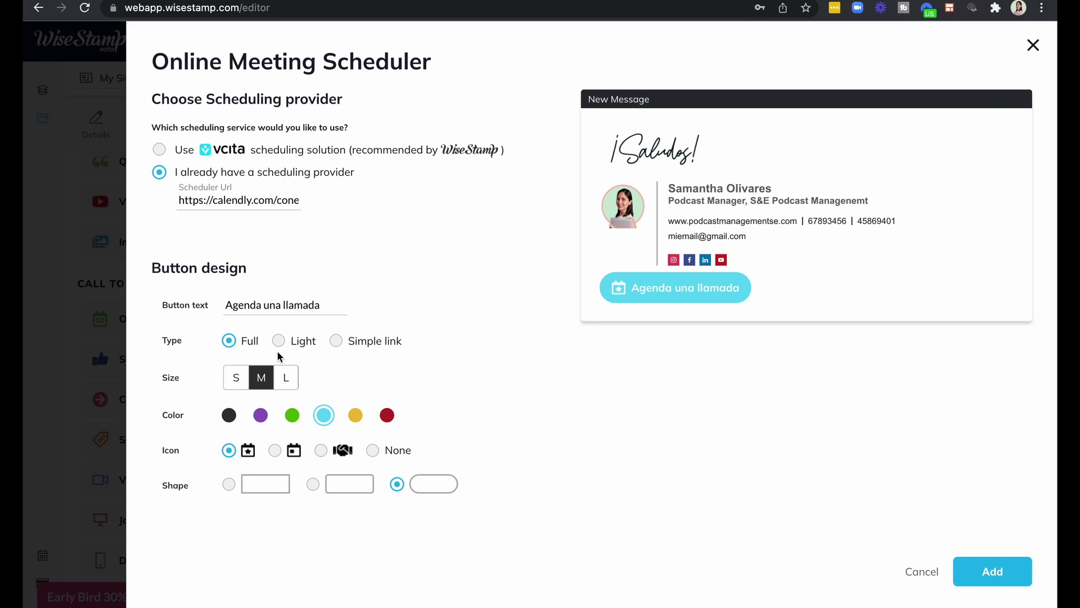
left_click(279, 342)
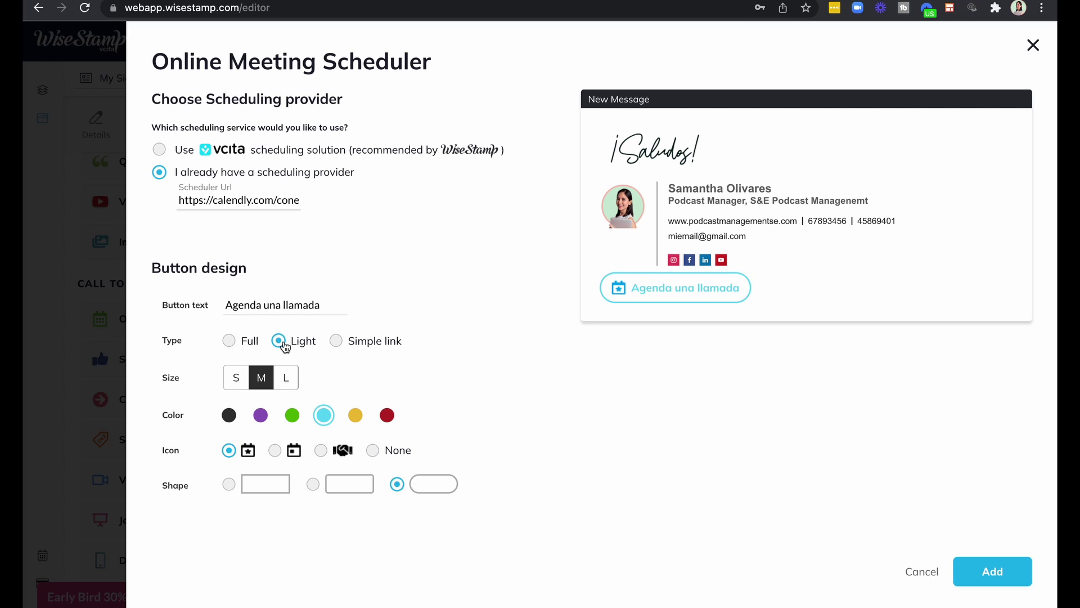
left_click(335, 342)
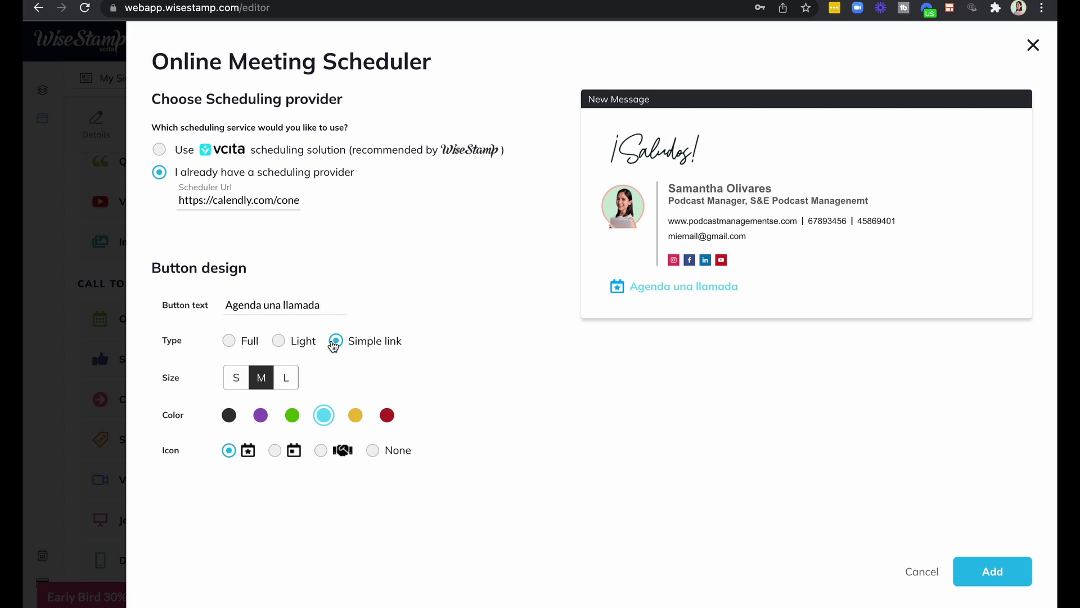
left_click(229, 341)
Make the meeting button small and black, with the star-calendar icon and square corners.
left_click(233, 376)
left_click(233, 376)
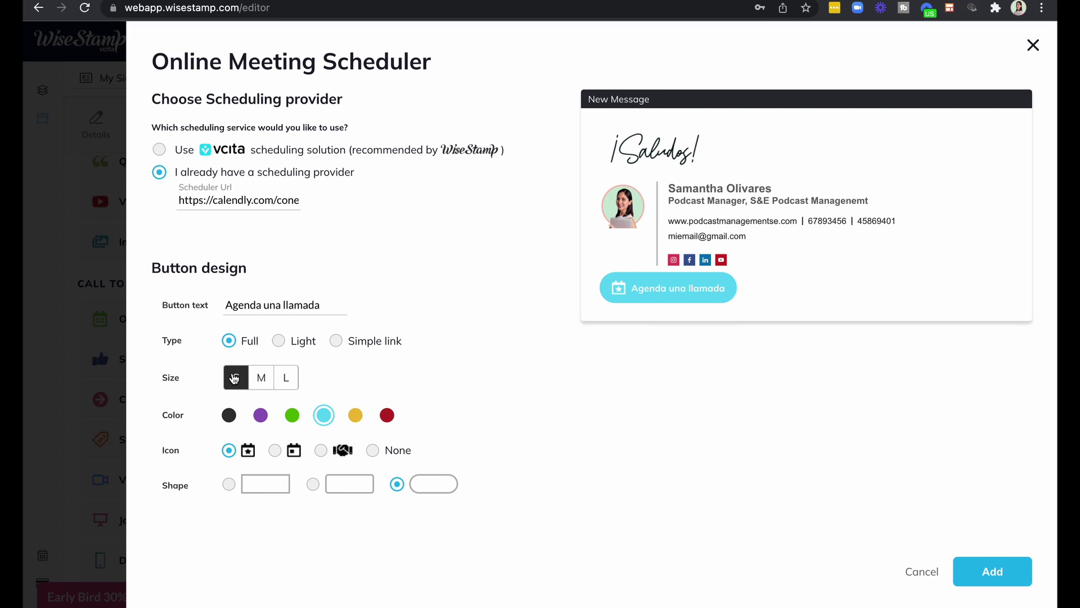
left_click(261, 377)
left_click(285, 381)
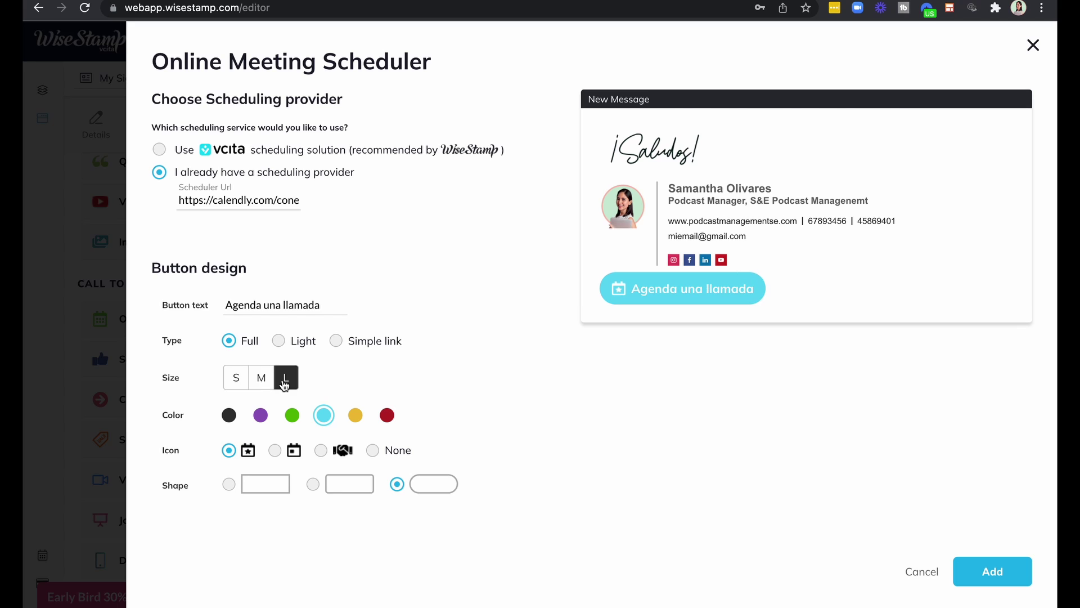
left_click(237, 386)
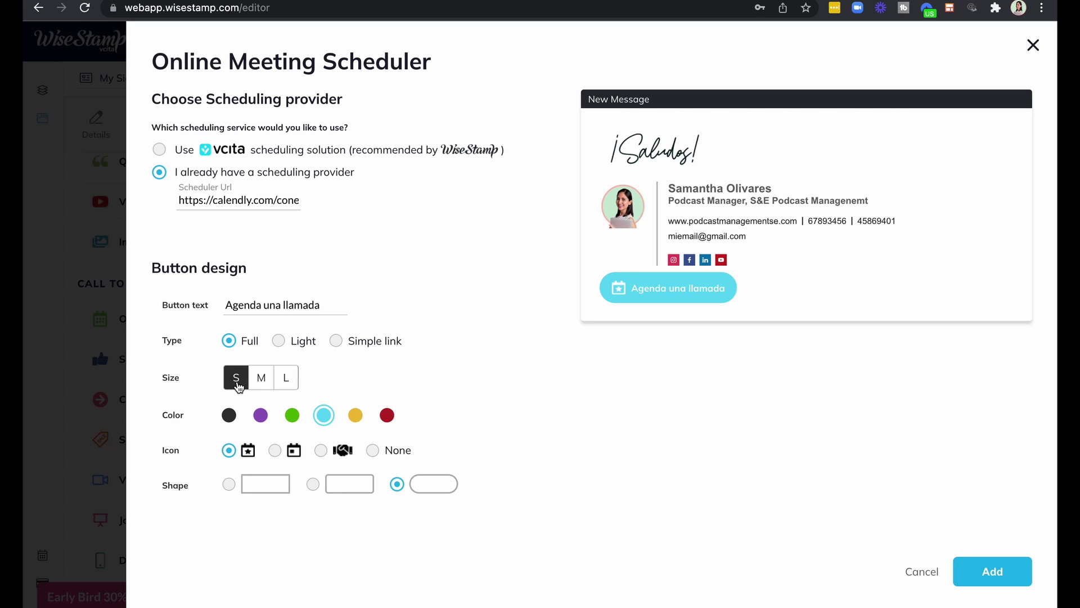
left_click(232, 419)
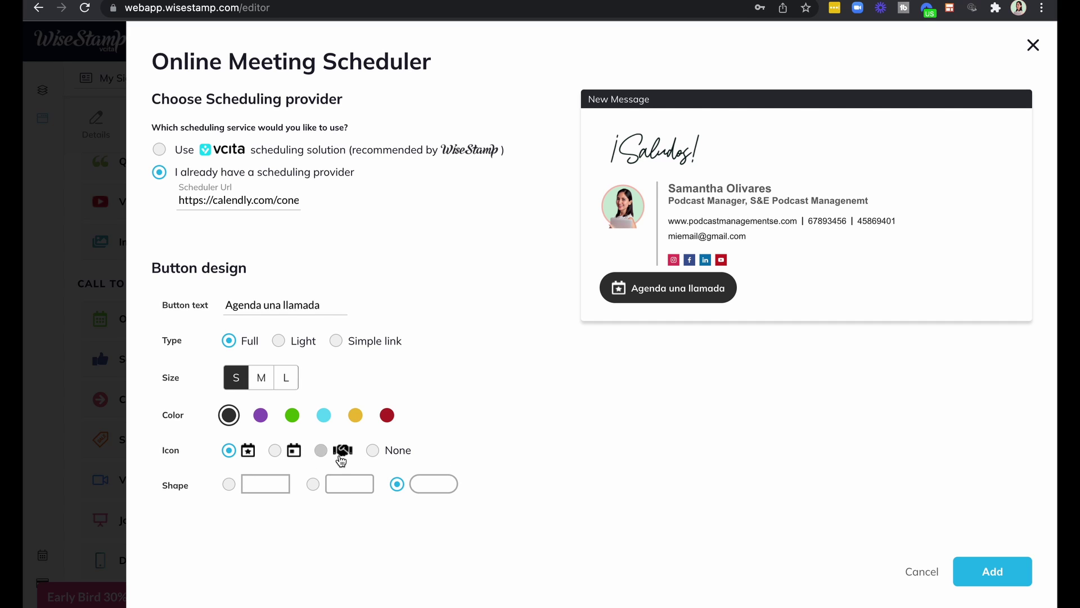
left_click(372, 450)
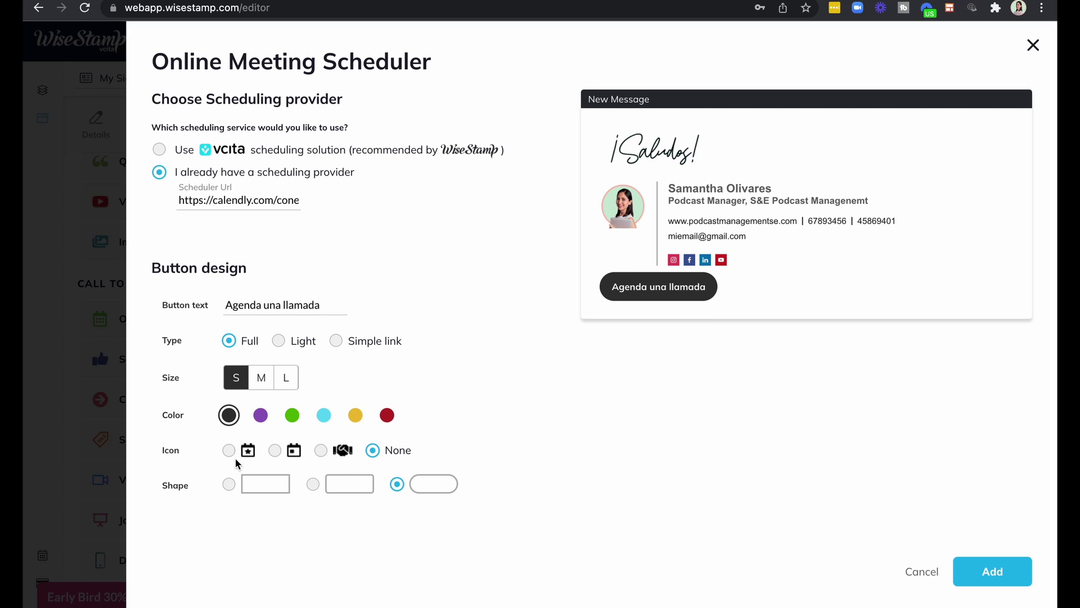
left_click(275, 450)
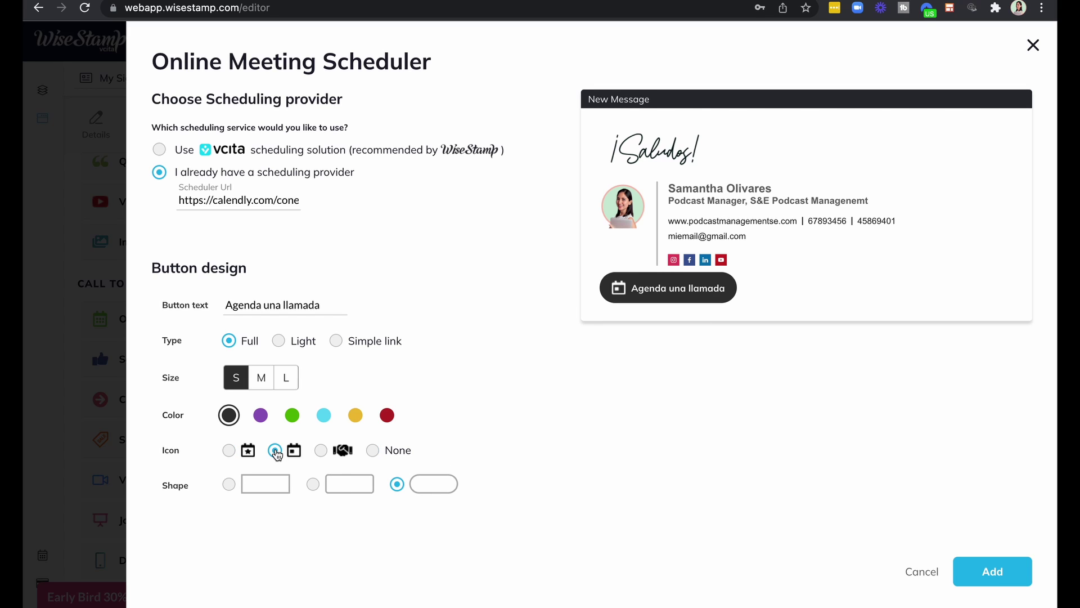
left_click(229, 452)
left_click(229, 485)
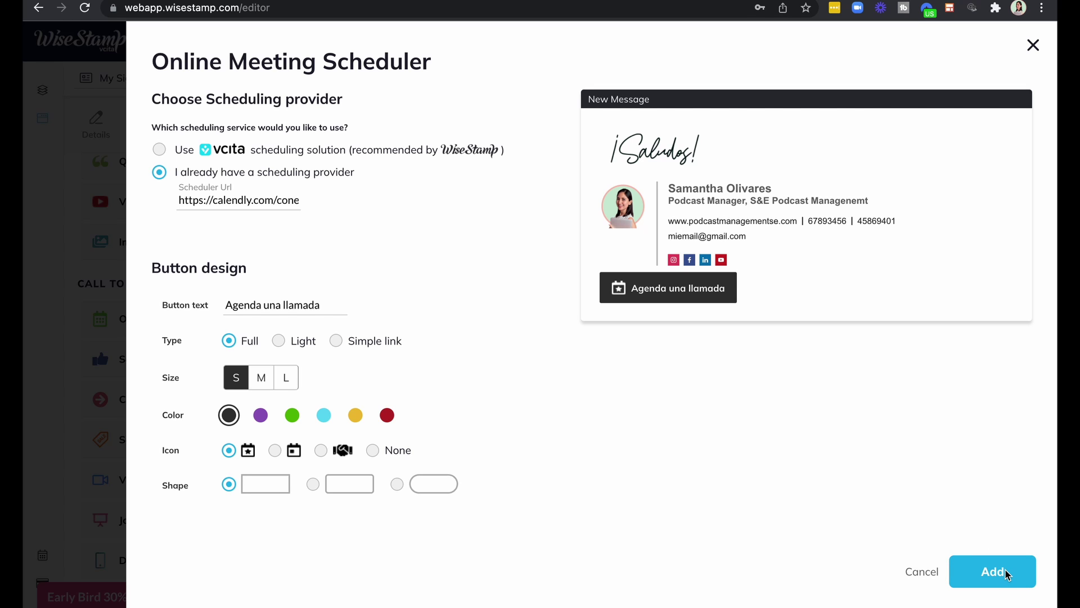
Insert the 'Agenda una llamada' button into the signature beneath the social icons.
left_click(1005, 570)
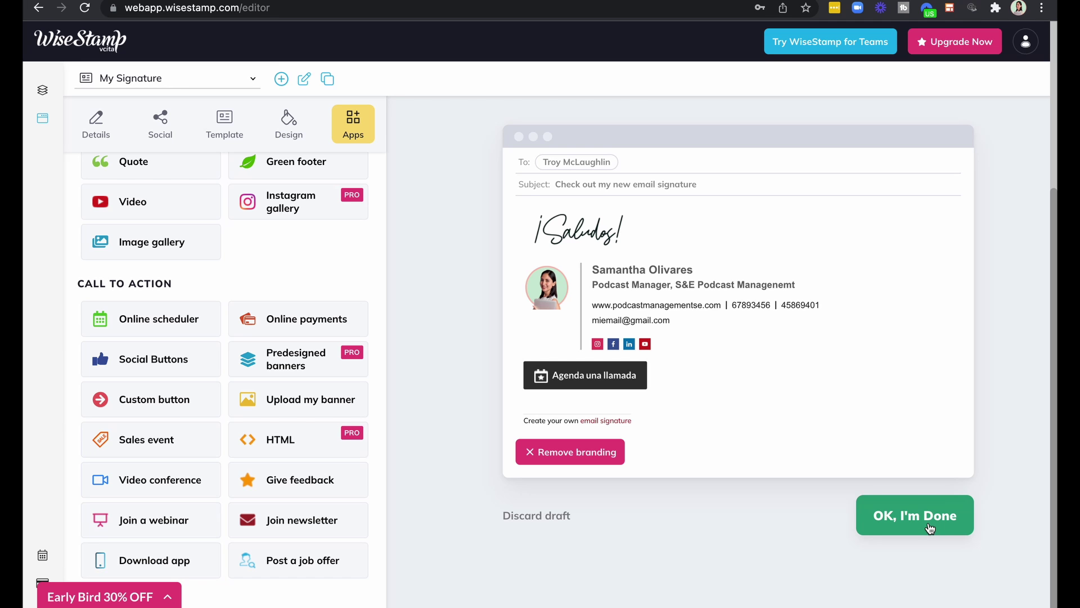
Finish the signature and choose Gmail as the email client to install it.
left_click(930, 528)
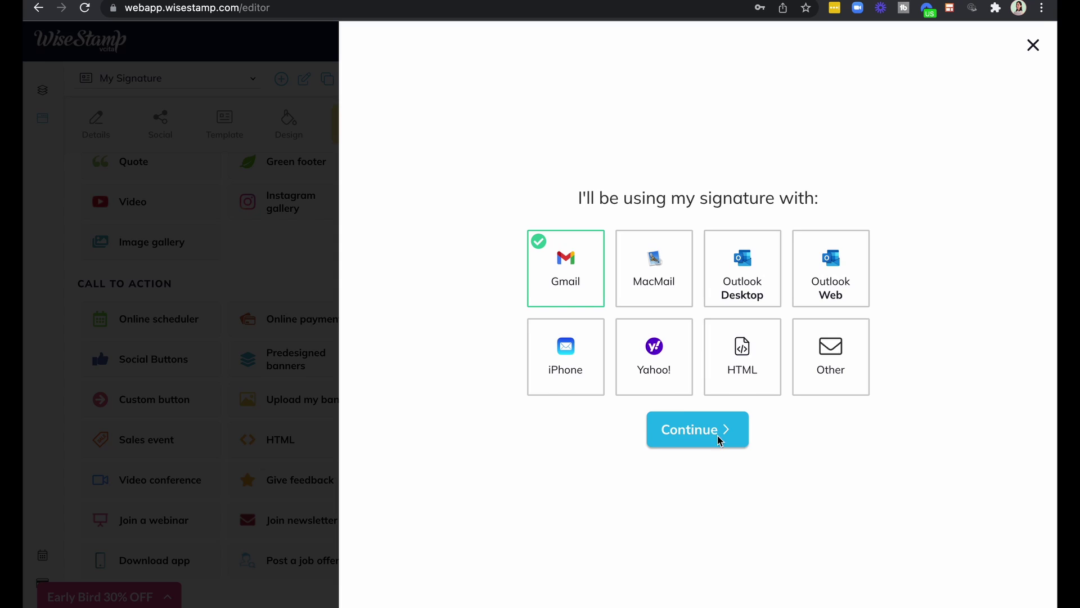
left_click(719, 441)
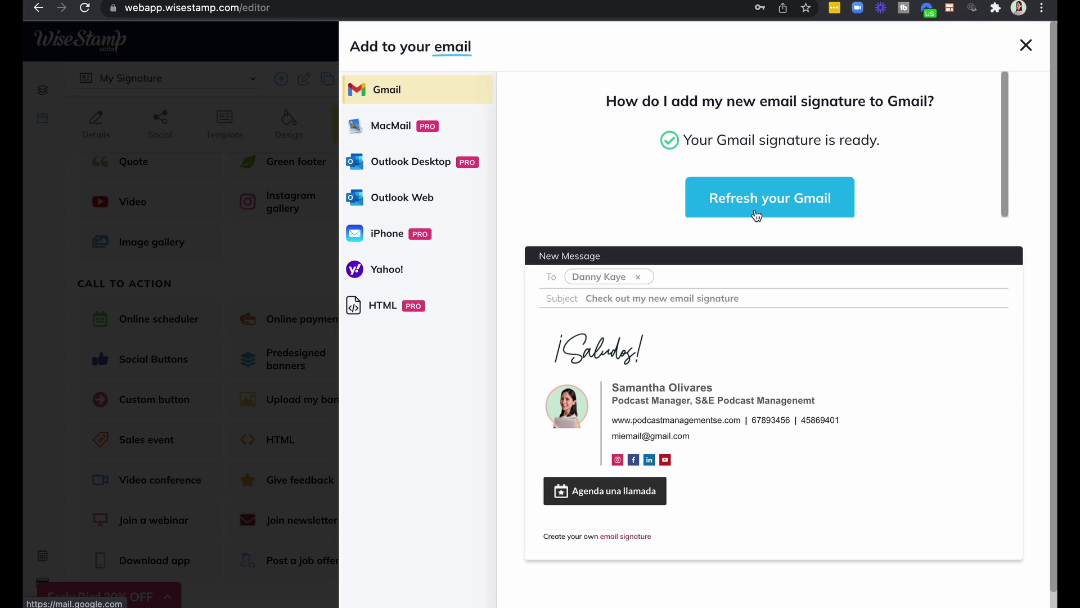
left_click(756, 202)
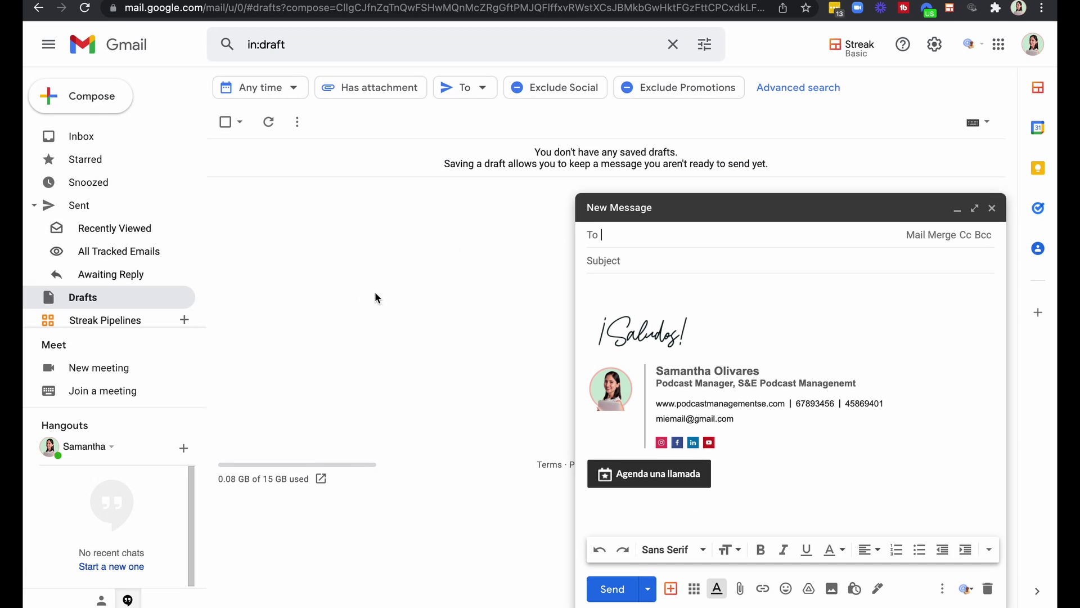